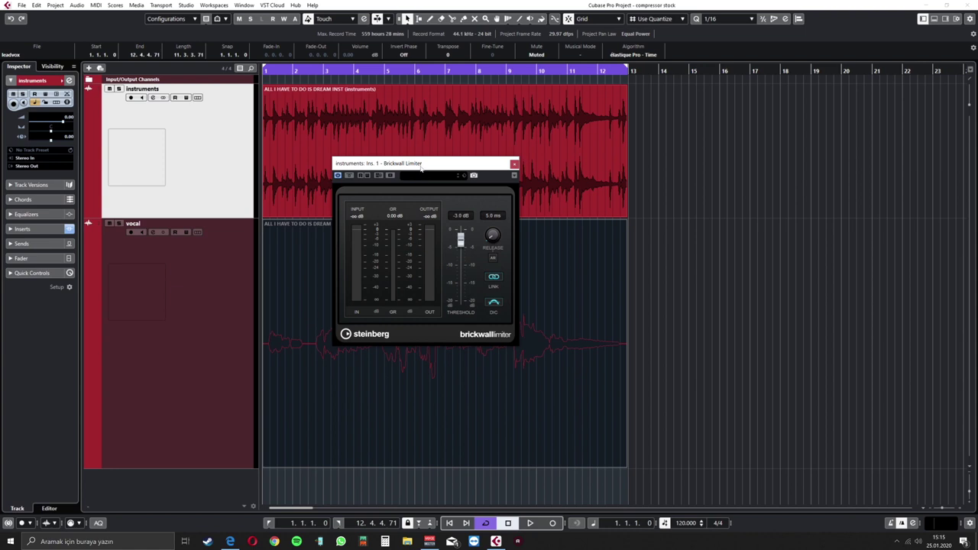
Play the instruments track in two passes through the Brickwall Limiter and watch its input, gain reduction and output meters
{"action": "left_click", "coordinate": [314, 175]}
{"action": "key", "text": "space"}
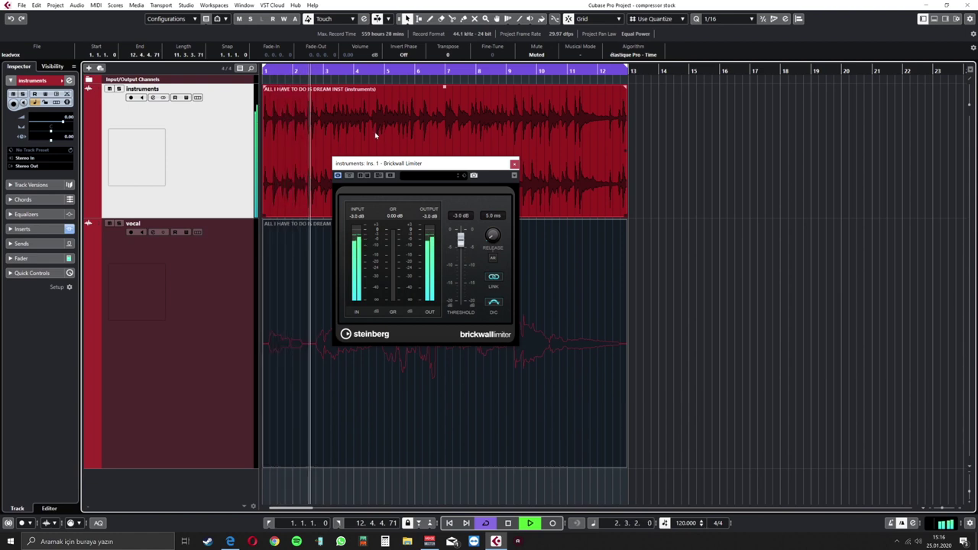
{"action": "key", "text": "space"}
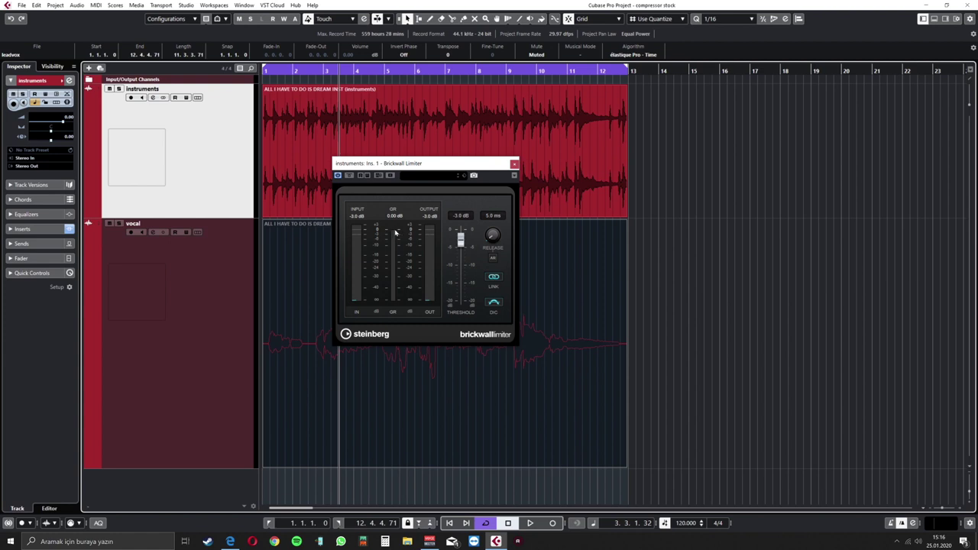
{"action": "key", "text": "space"}
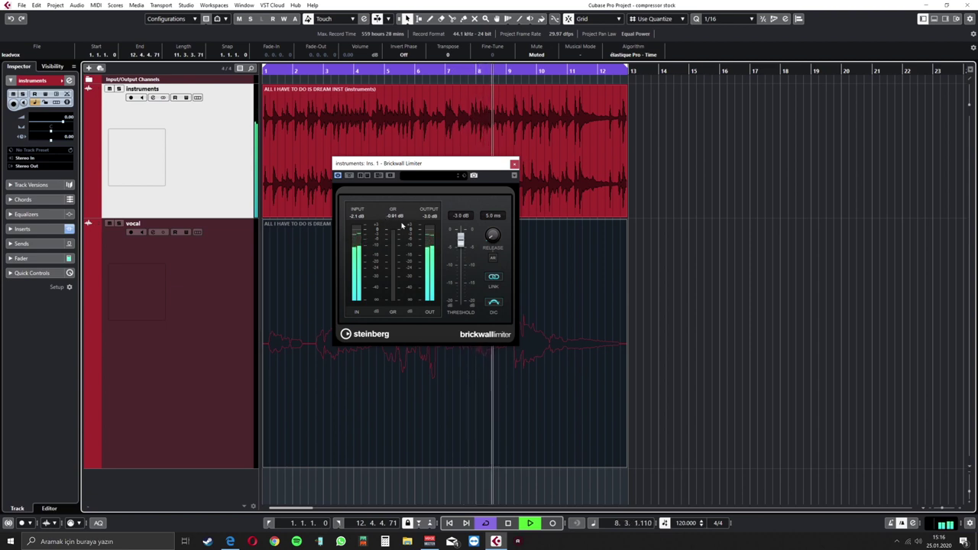
{"action": "key", "text": "space"}
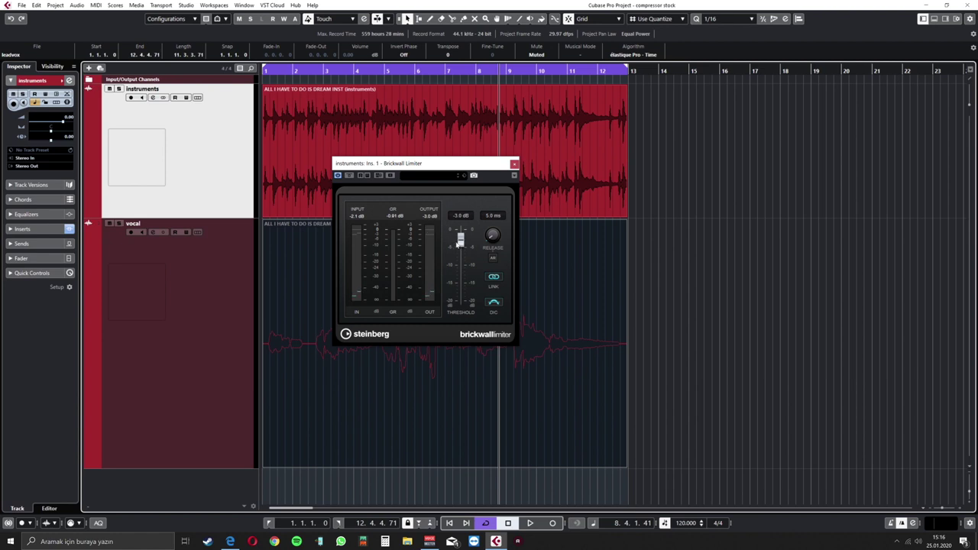
Lower the Brickwall Limiter's threshold to -5.0 dB and play the instruments track
{"action": "left_click_drag", "start_coordinate": [461, 239], "coordinate": [460, 247]}
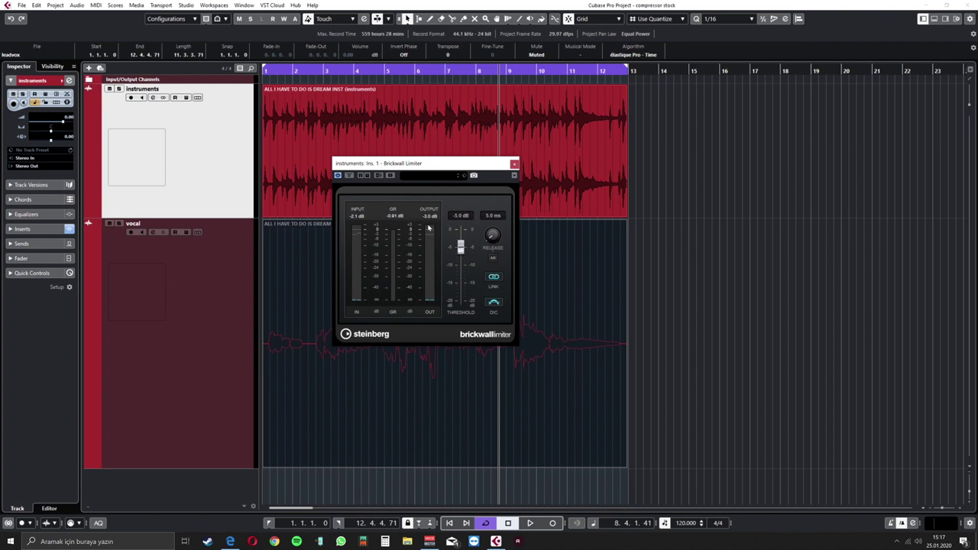
{"action": "left_click", "coordinate": [358, 137]}
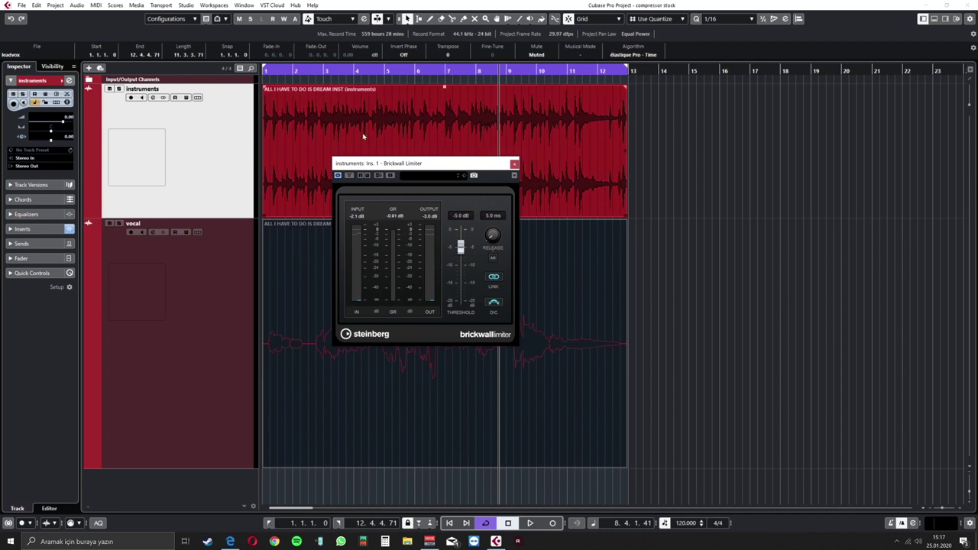
{"action": "key", "text": "space"}
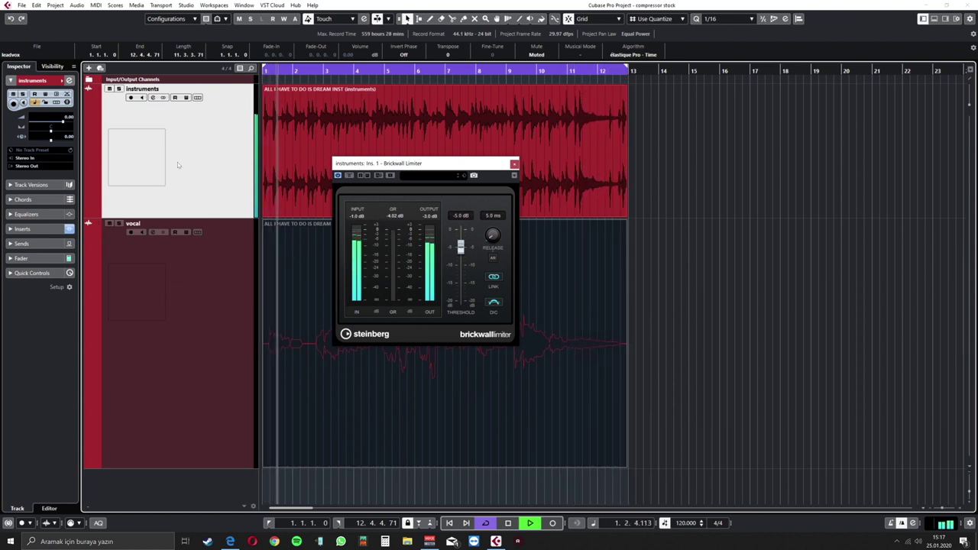
Open the instruments channel settings and arrange them beside the Brickwall Limiter to compare peak levels, stopping playback when done
{"action": "left_click", "coordinate": [152, 98]}
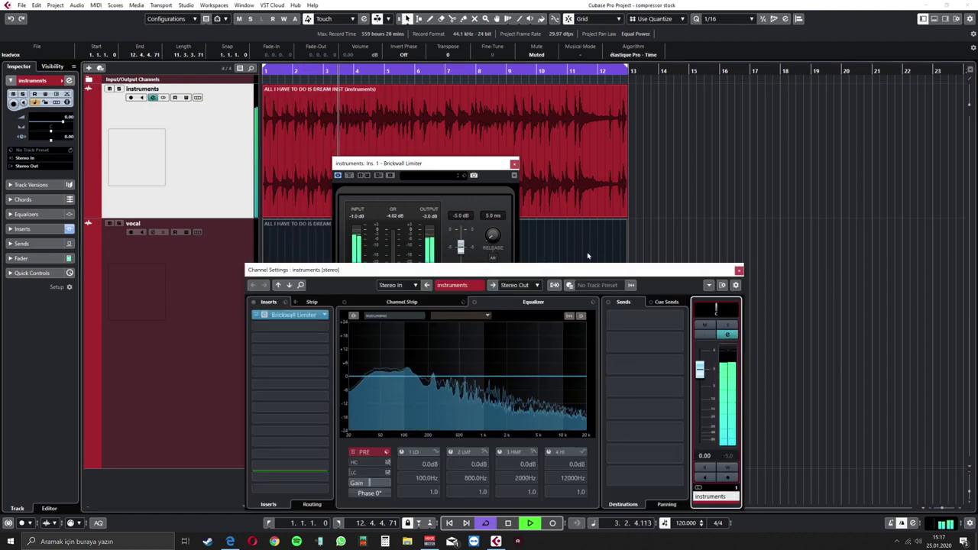
{"action": "left_click_drag", "start_coordinate": [609, 267], "coordinate": [294, 152]}
{"action": "left_click_drag", "start_coordinate": [508, 165], "coordinate": [623, 157]}
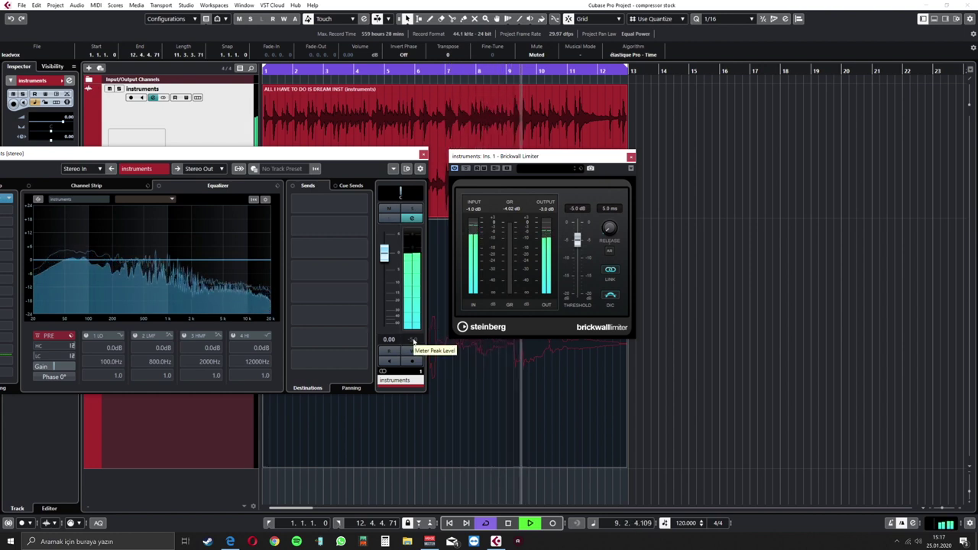
{"action": "left_click_drag", "start_coordinate": [335, 160], "coordinate": [446, 141]}
{"action": "key", "text": "space"}
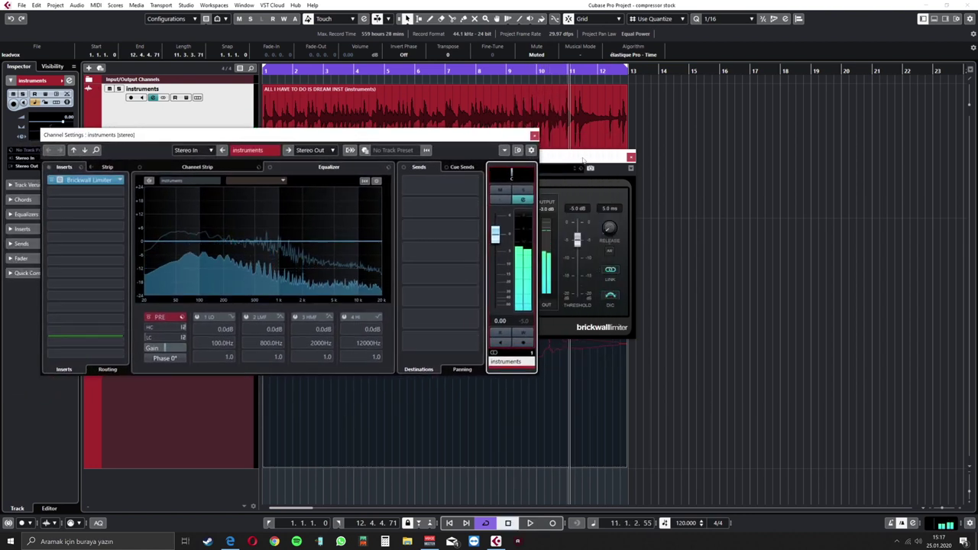
Move the Brickwall Limiter from insert slot 1 to slot 13 of the instruments channel and close the channel settings
{"action": "left_click", "coordinate": [563, 195]}
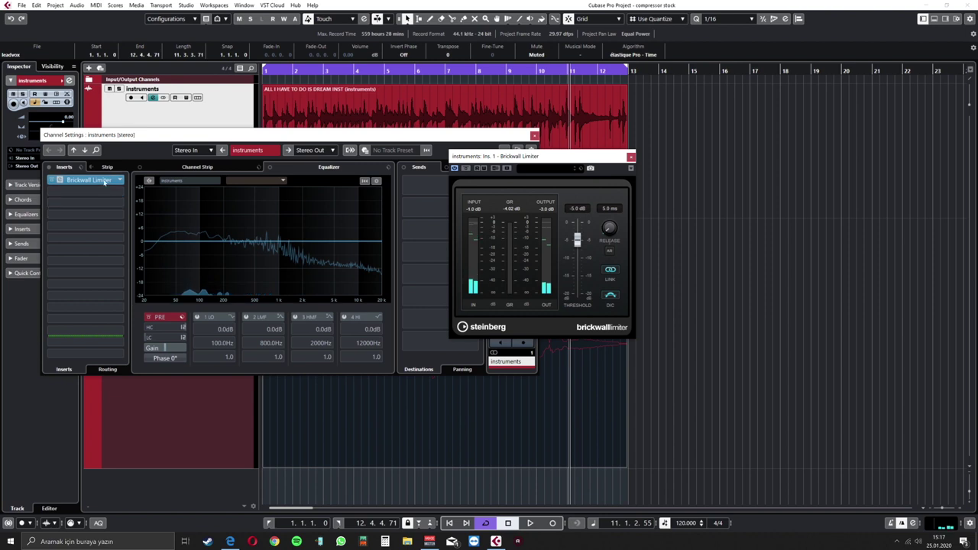
{"action": "left_click_drag", "start_coordinate": [104, 183], "coordinate": [83, 318]}
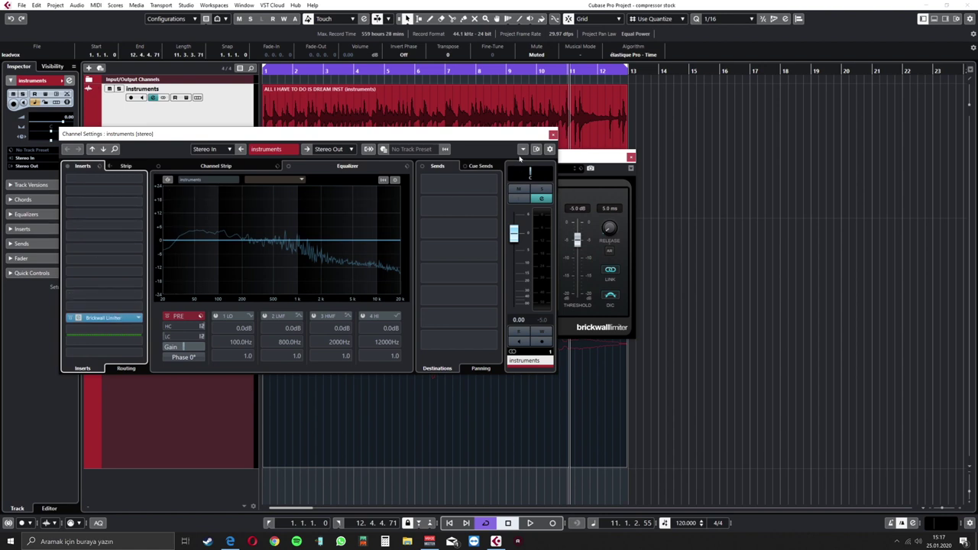
{"action": "left_click", "coordinate": [583, 159]}
{"action": "left_click", "coordinate": [458, 136]}
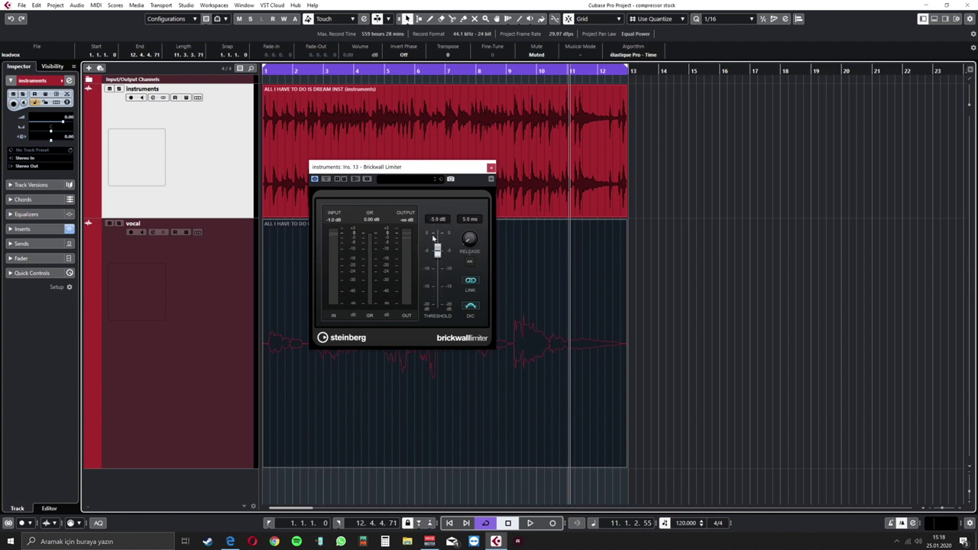
Lower the Brickwall Limiter's threshold to about -9.8 dB and audition the instruments track from bar 3
{"action": "mouse_move", "coordinate": [437, 253]}
{"action": "left_mouse_down"}
{"action": "mouse_move", "coordinate": [436, 264]}
{"action": "mouse_move", "coordinate": [446, 227]}
{"action": "mouse_move", "coordinate": [442, 320]}
{"action": "mouse_move", "coordinate": [450, 246]}
{"action": "mouse_move", "coordinate": [438, 269]}
{"action": "left_mouse_up"}
{"action": "left_click", "coordinate": [324, 71]}
{"action": "key", "text": "space"}
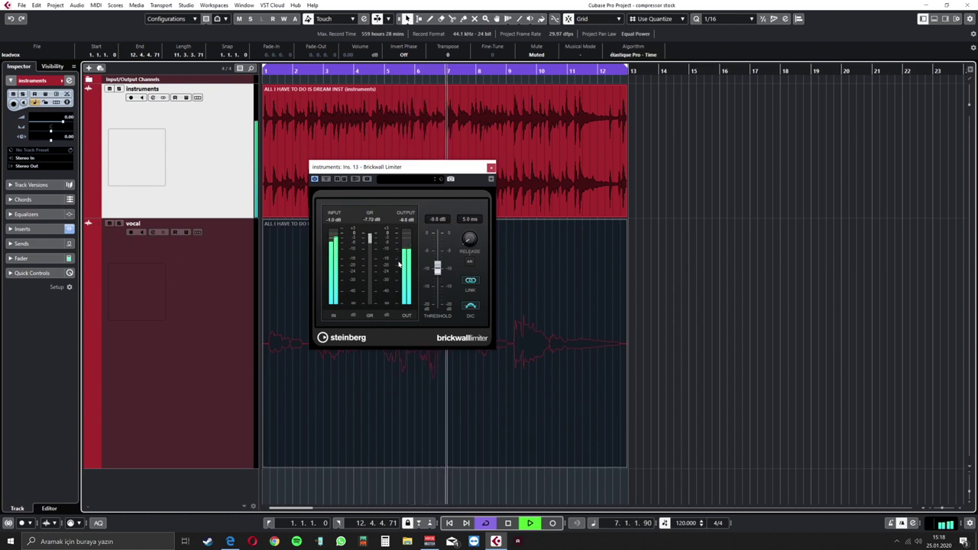
{"action": "key", "text": "space"}
Turn the Brickwall Limiter's stereo Link off and back on
{"action": "left_click", "coordinate": [459, 115]}
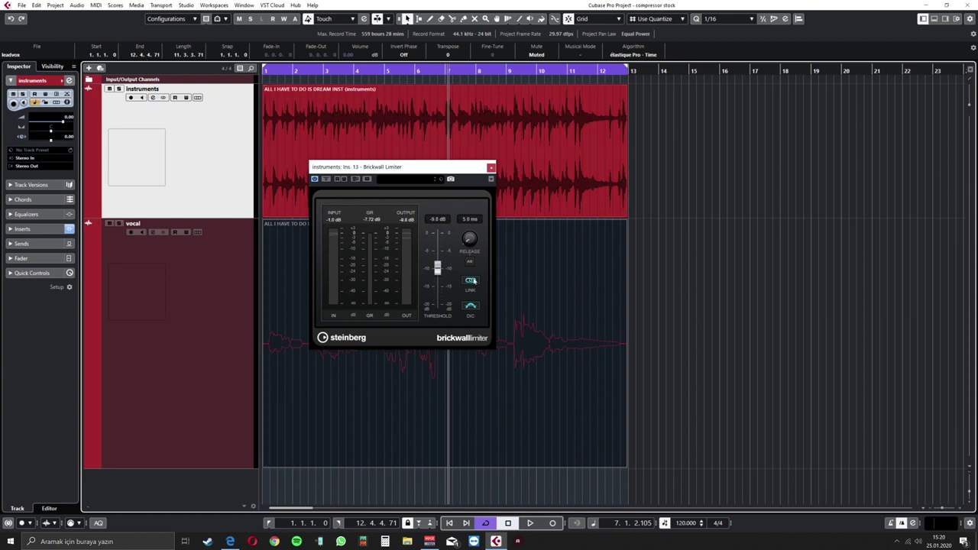
{"action": "left_click", "coordinate": [471, 280]}
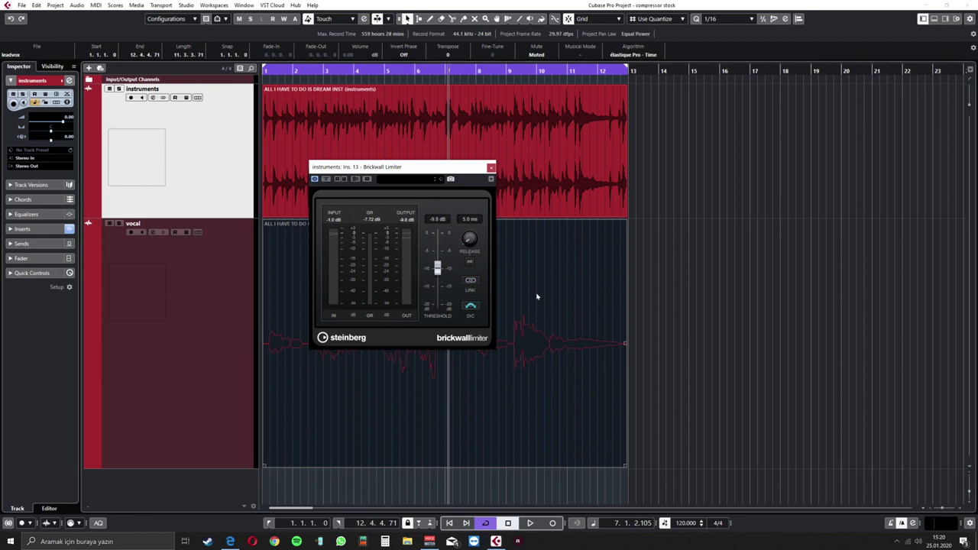
{"action": "left_click", "coordinate": [548, 110]}
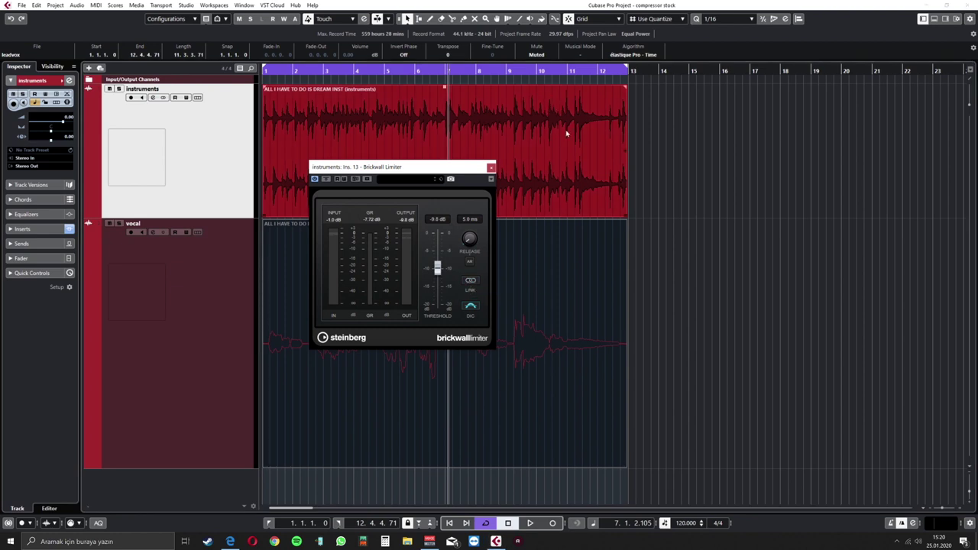
{"action": "left_click", "coordinate": [471, 280]}
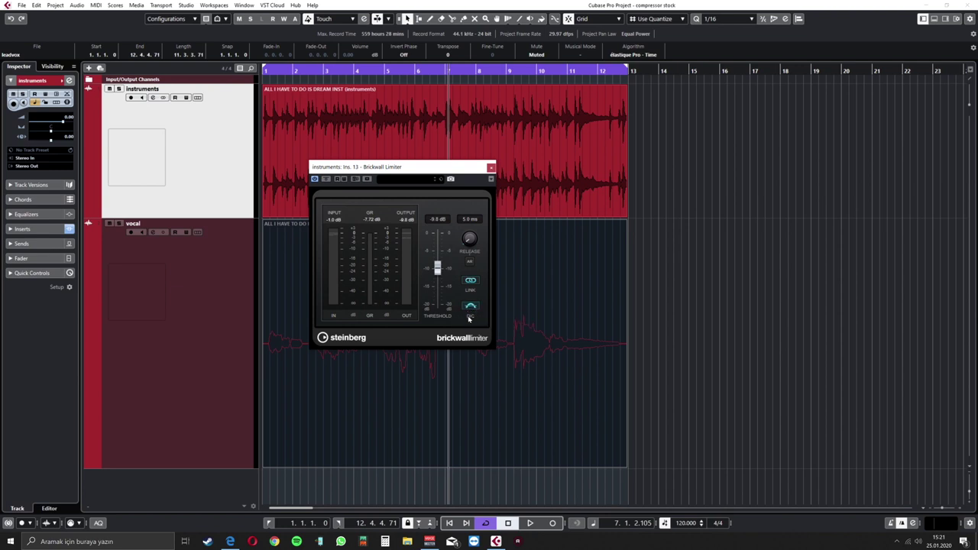
Replace the Brickwall Limiter in insert slot 13 of the instruments channel with the Limiter plug-in, leaving only its window open
{"action": "left_click", "coordinate": [491, 168]}
{"action": "left_click", "coordinate": [153, 98]}
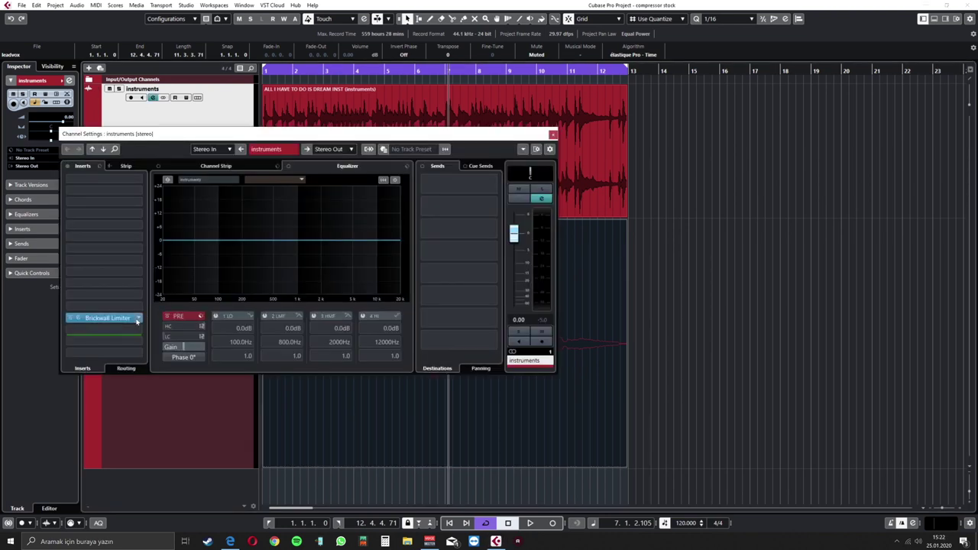
{"action": "left_click", "coordinate": [132, 318]}
{"action": "left_click", "coordinate": [102, 484]}
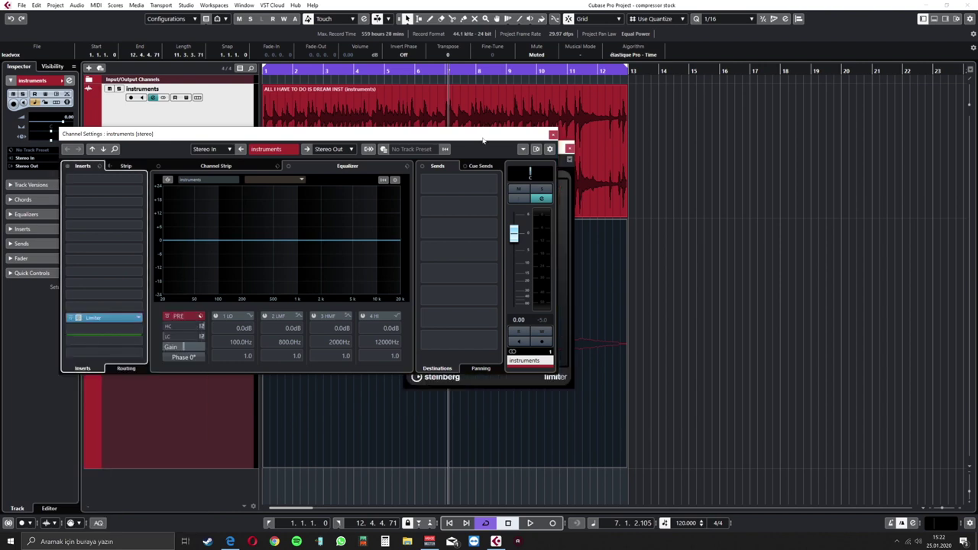
{"action": "left_click", "coordinate": [554, 135]}
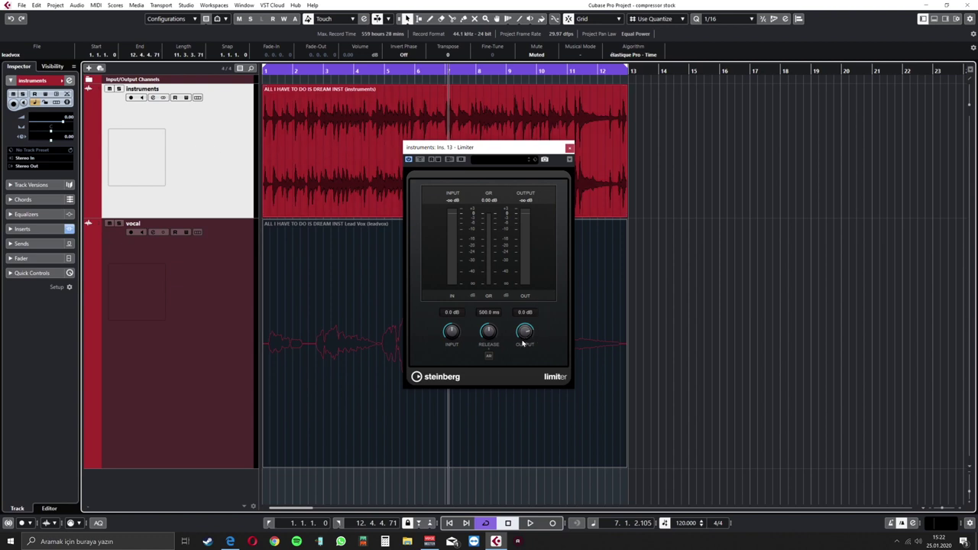
Set the Limiter's output level to -1.0 dB
{"action": "scroll", "coordinate": [525, 334], "scroll_direction": "down", "scroll_amount": 9}
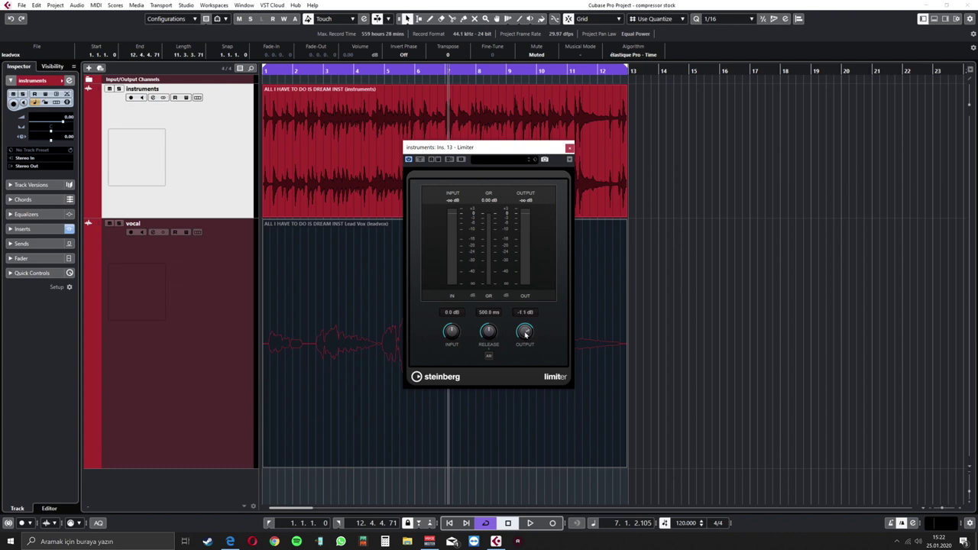
{"action": "left_click", "coordinate": [525, 312]}
{"action": "type", "text": "-1"}
{"action": "key", "text": "Return"}
Position the playhead within bar 1 and arrange the instruments channel settings and the Limiter window side by side
{"action": "left_click", "coordinate": [273, 70]}
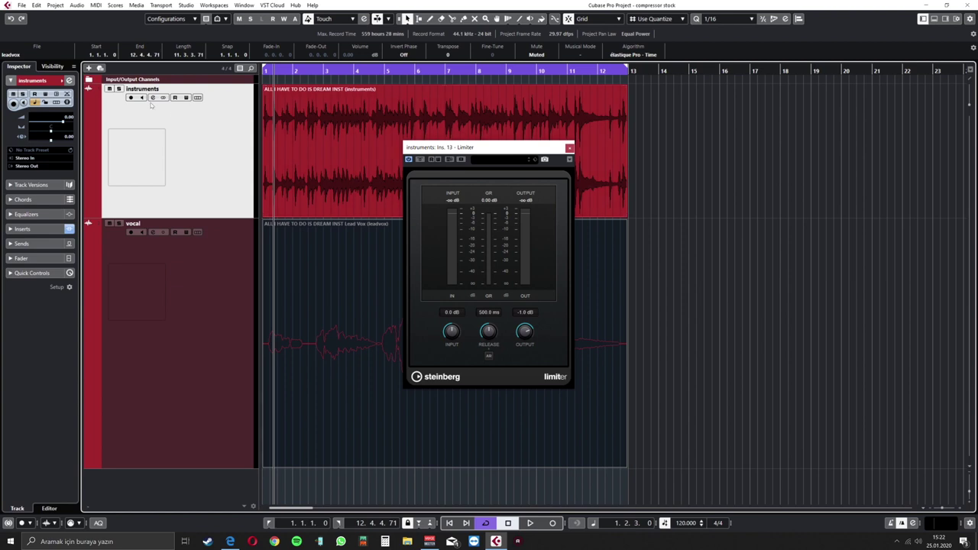
{"action": "left_click", "coordinate": [153, 97]}
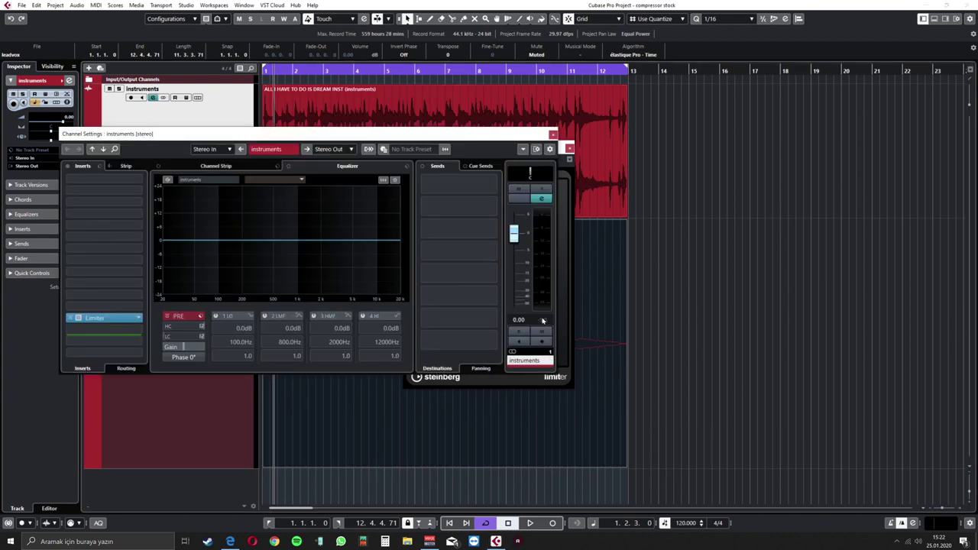
{"action": "left_click_drag", "start_coordinate": [331, 140], "coordinate": [190, 143]}
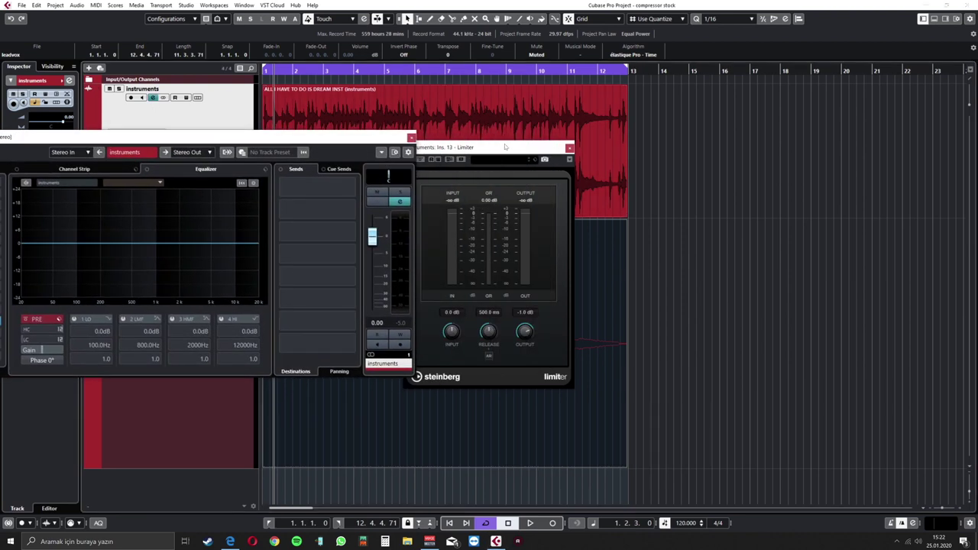
{"action": "left_click_drag", "start_coordinate": [490, 147], "coordinate": [578, 128]}
{"action": "left_click_drag", "start_coordinate": [337, 141], "coordinate": [293, 141]}
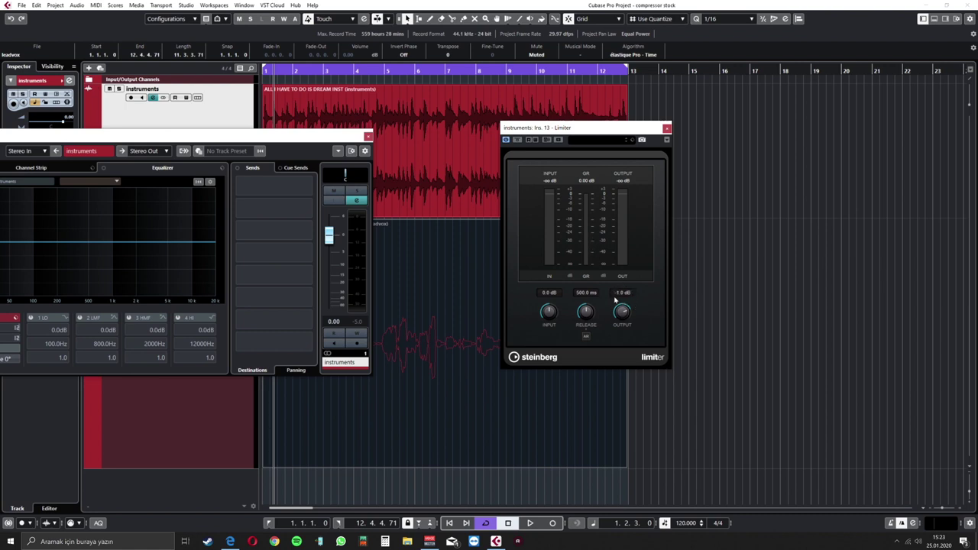
Raise the Limiter's input gain to about 7.9 dB while the instruments track plays, and stop playback
{"action": "key", "text": "space"}
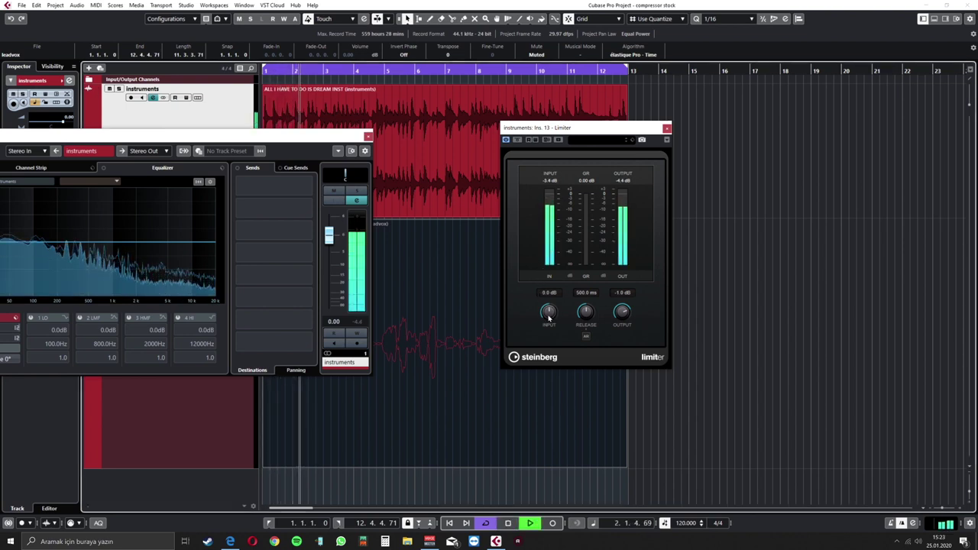
{"action": "mouse_move", "coordinate": [548, 316]}
{"action": "left_mouse_down"}
{"action": "mouse_move", "coordinate": [546, 295]}
{"action": "mouse_move", "coordinate": [548, 303]}
{"action": "left_mouse_up"}
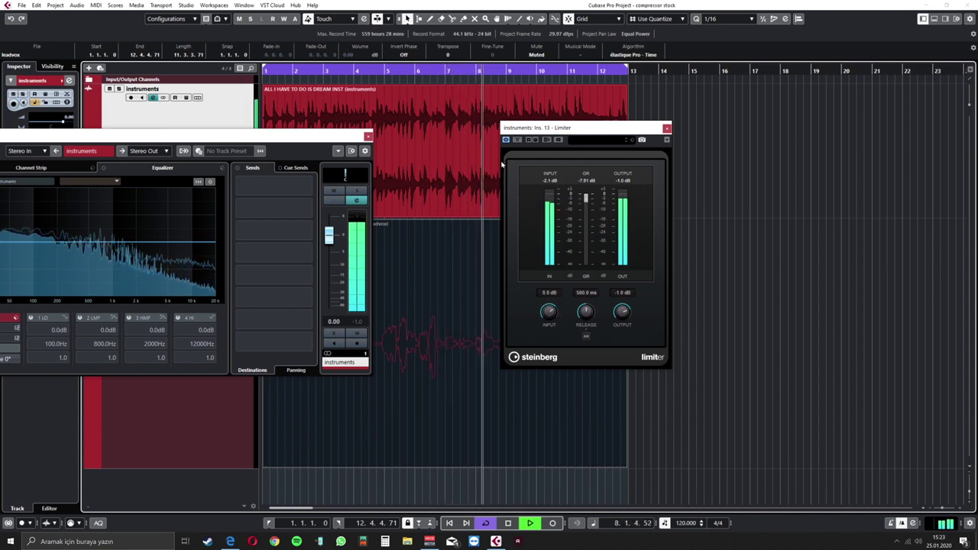
{"action": "left_click_drag", "start_coordinate": [552, 322], "coordinate": [552, 315]}
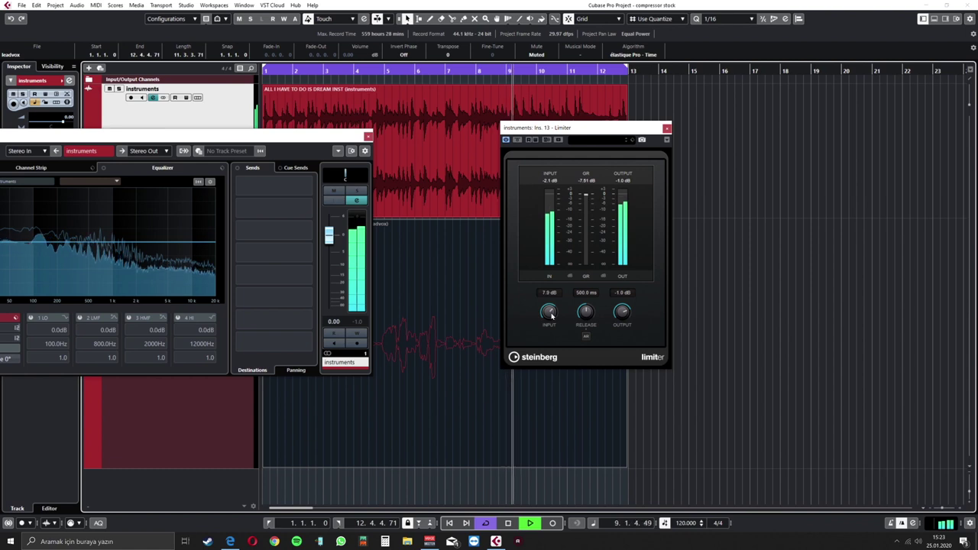
{"action": "key", "text": "space"}
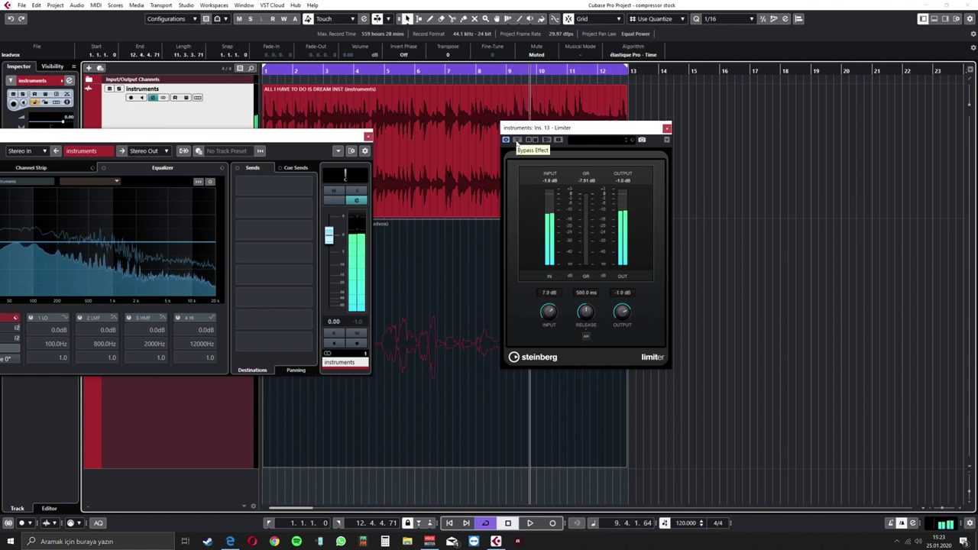
Play the instruments track again to compare the sound with the Limiter bypassed and active
{"action": "left_click", "coordinate": [518, 141]}
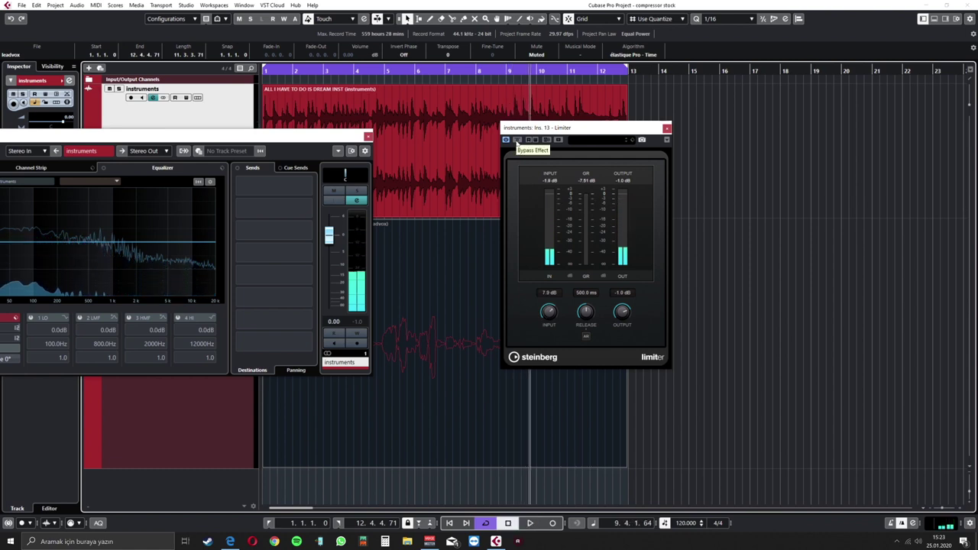
{"action": "key", "text": "space"}
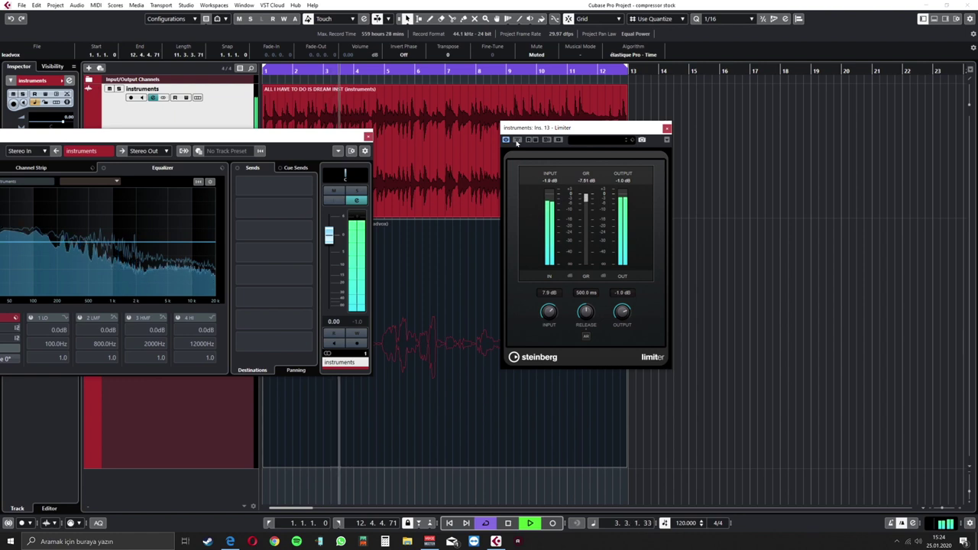
{"action": "key", "text": "space"}
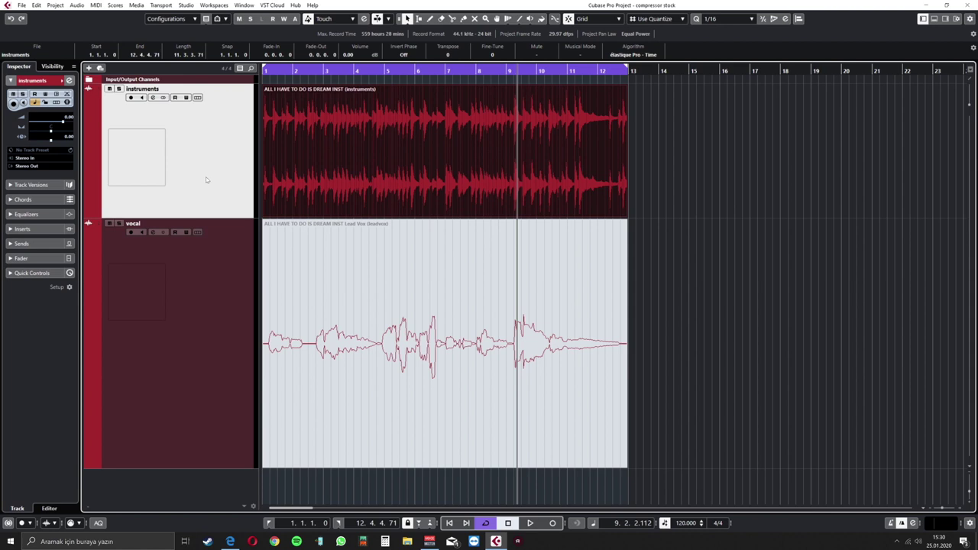
Insert the Maximizer in the instruments track's first insert slot and move its window clear of the settings
{"action": "left_click", "coordinate": [152, 100]}
{"action": "left_click", "coordinate": [194, 288]}
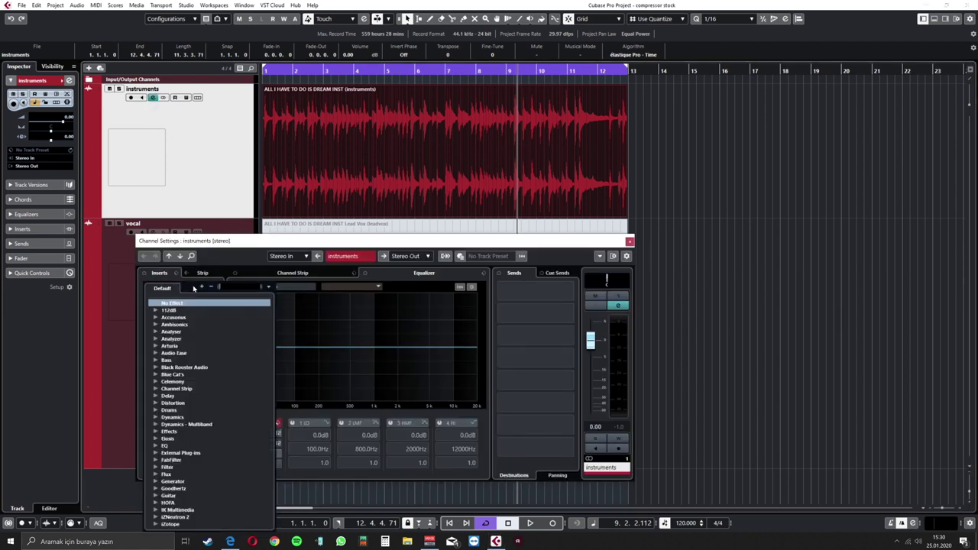
{"action": "type", "text": "maxi"}
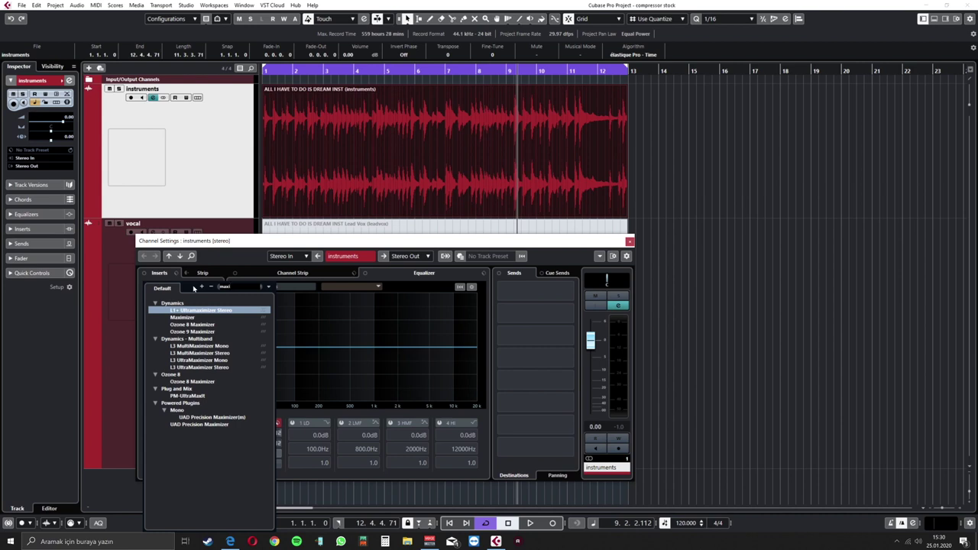
{"action": "left_click", "coordinate": [183, 317]}
{"action": "left_click", "coordinate": [205, 317]}
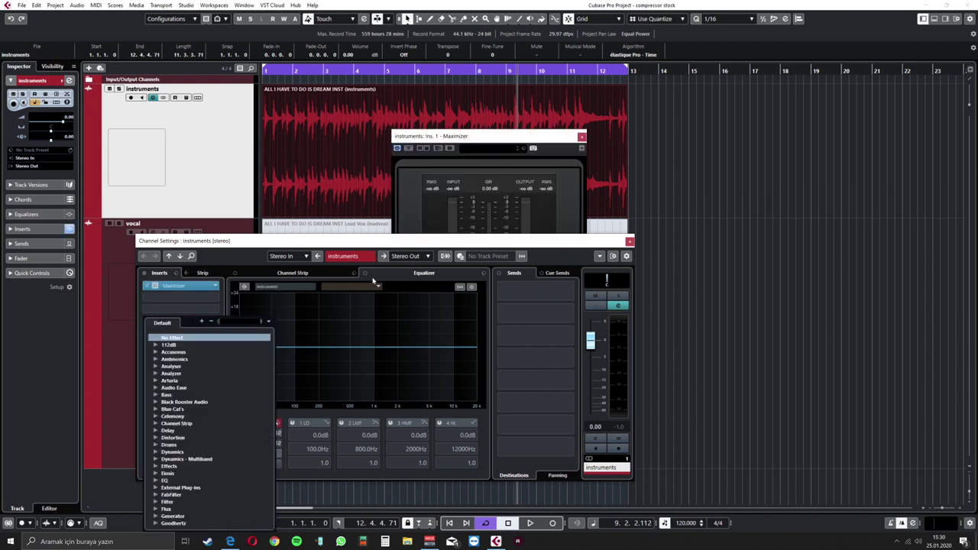
{"action": "left_click", "coordinate": [629, 242]}
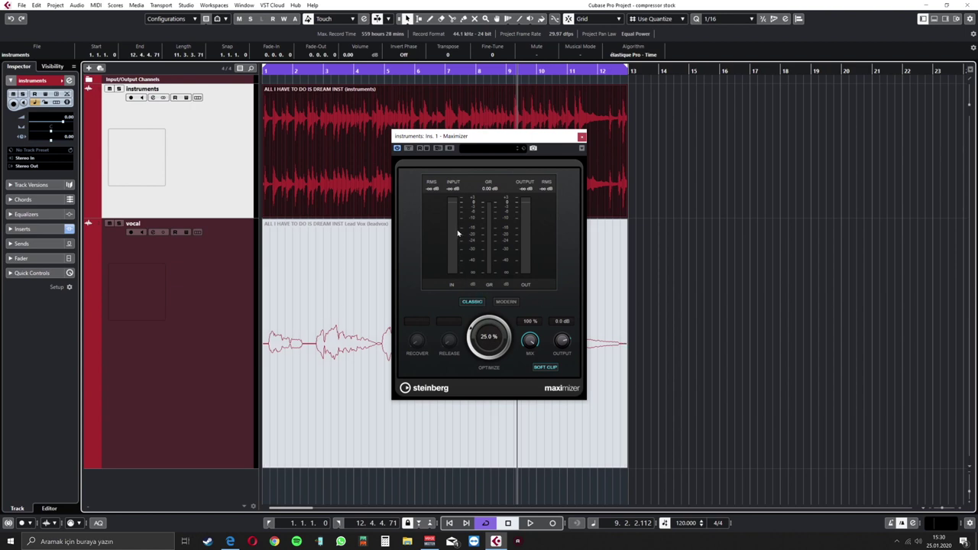
{"action": "left_click_drag", "start_coordinate": [471, 138], "coordinate": [295, 127]}
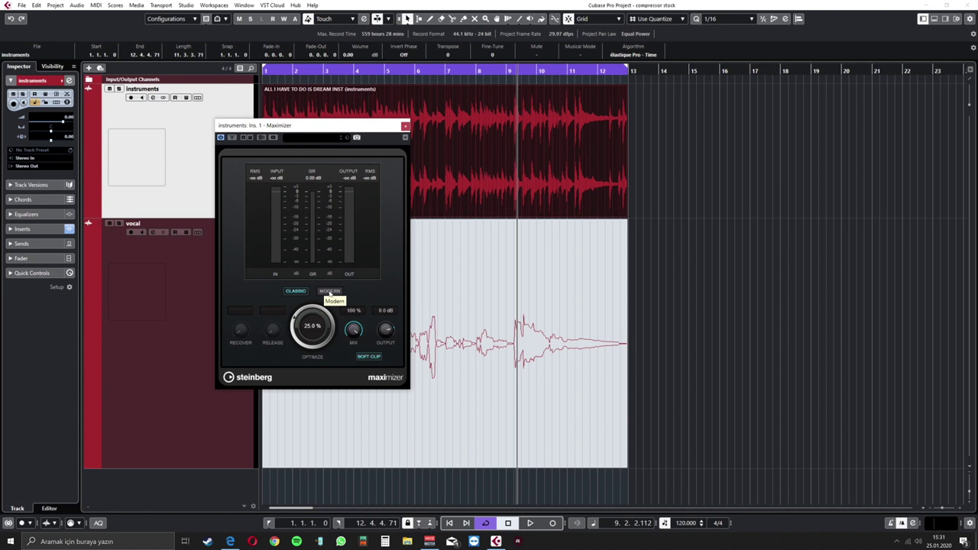
Set the Maximizer's output to -1.0 dB and try lowering the Mix amount before returning it to 100 %
{"action": "left_click", "coordinate": [386, 310]}
{"action": "key", "text": "BackSpace"}
{"action": "type", "text": "-1"}
{"action": "key", "text": "Return"}
{"action": "left_click_drag", "start_coordinate": [354, 329], "coordinate": [356, 355]}
{"action": "left_click_drag", "start_coordinate": [365, 370], "coordinate": [362, 303]}
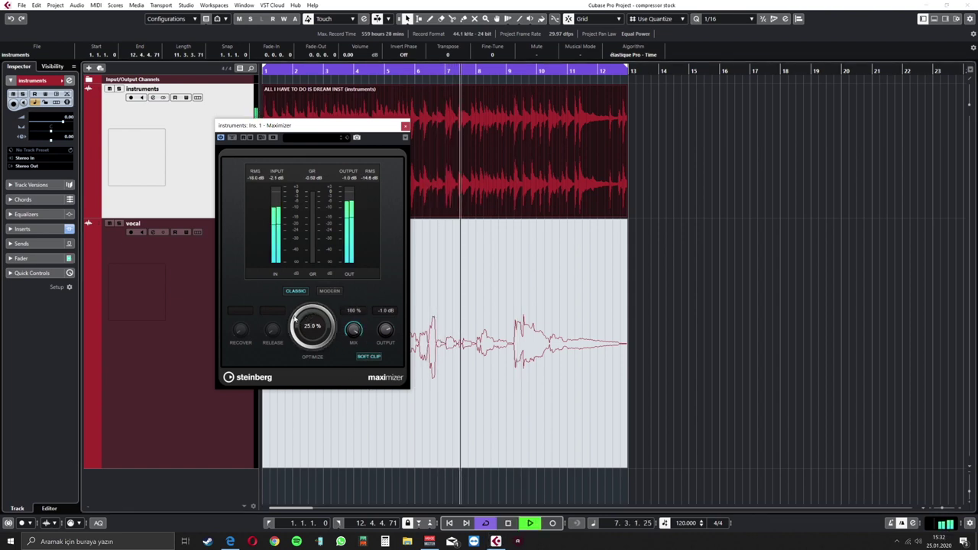
Sweep the Maximizer's Optimize amount to 100 % and down to 0 % during playback, and settle on 87 %
{"action": "left_click_drag", "start_coordinate": [295, 319], "coordinate": [318, 275]}
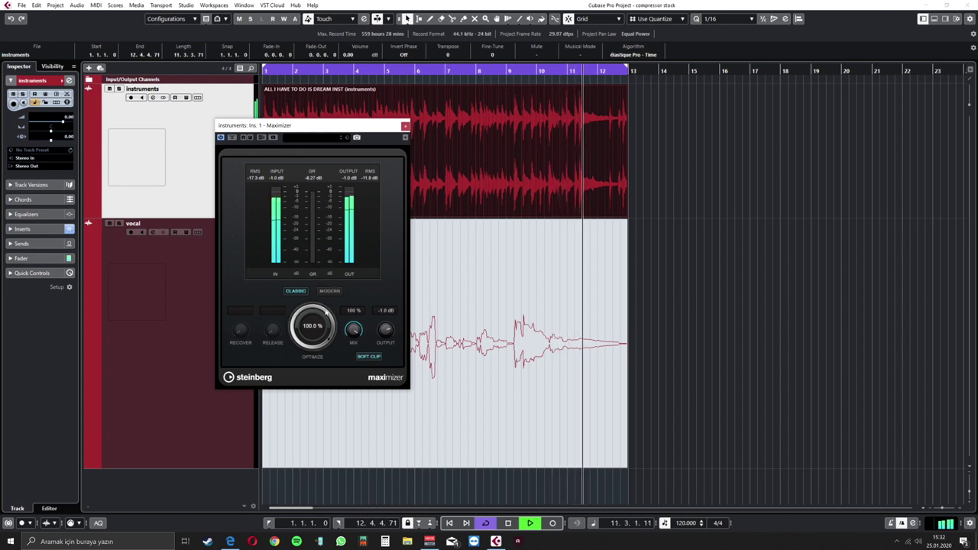
{"action": "left_click_drag", "start_coordinate": [313, 315], "coordinate": [308, 417]}
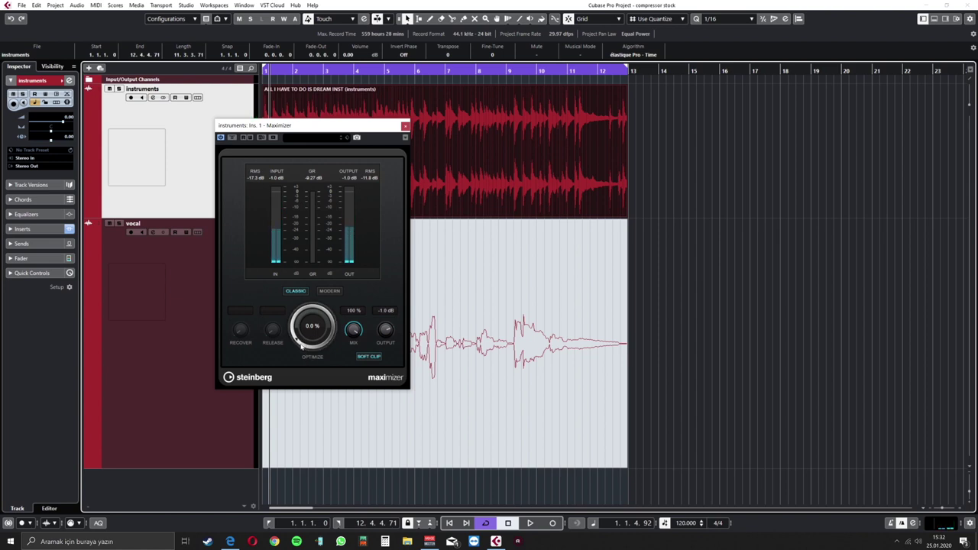
{"action": "key", "text": "space"}
{"action": "left_click_drag", "start_coordinate": [297, 343], "coordinate": [315, 283]}
{"action": "key", "text": "space"}
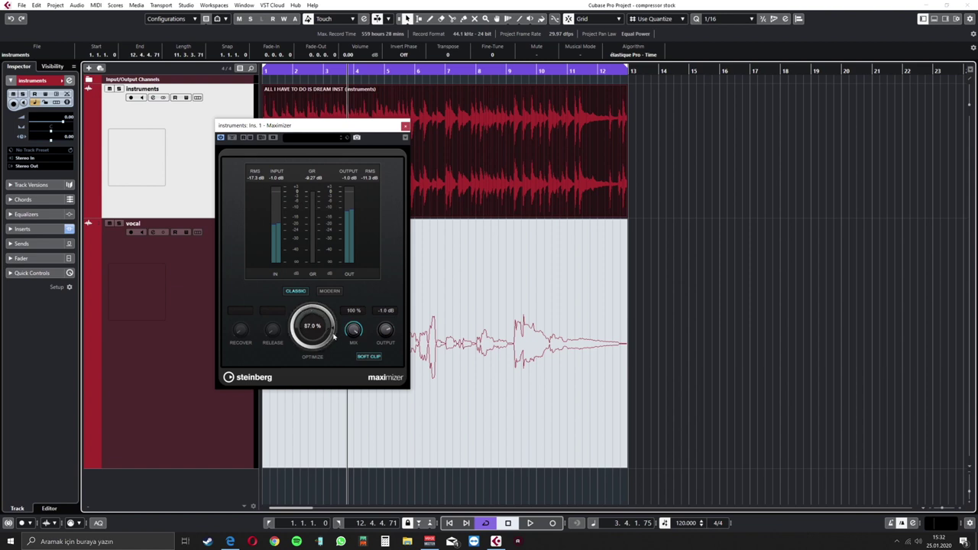
Play the instruments track to compare the sound with the Maximizer active and bypassed
{"action": "key", "text": "space"}
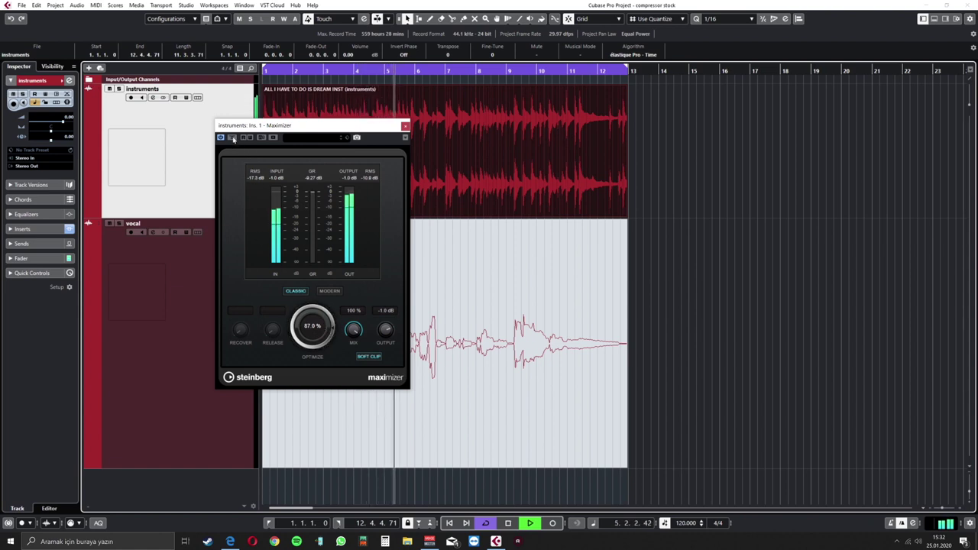
{"action": "left_click", "coordinate": [233, 139]}
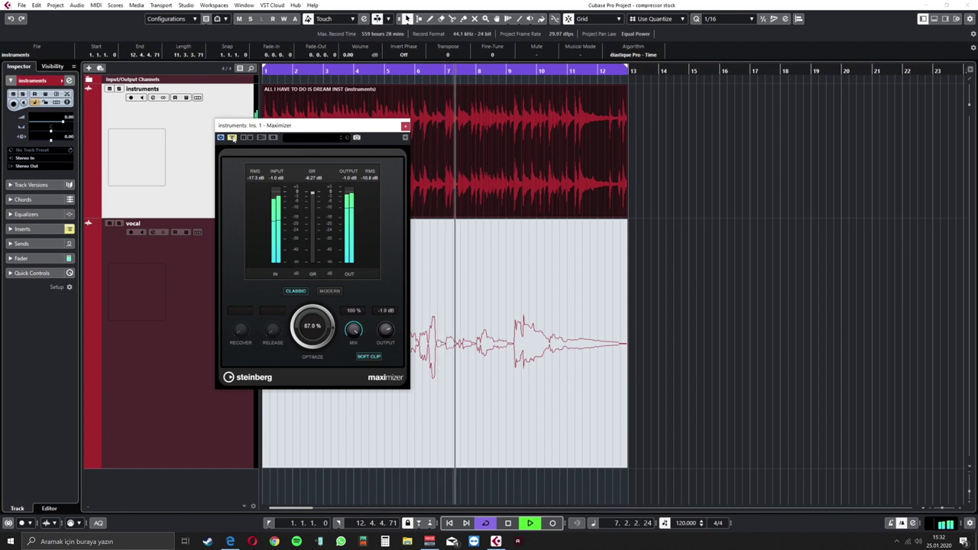
{"action": "left_click", "coordinate": [233, 139]}
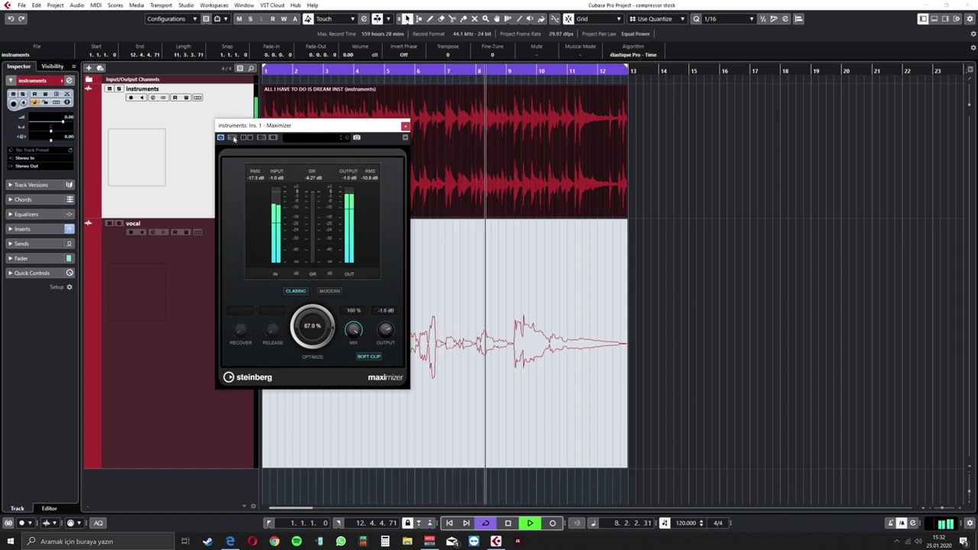
{"action": "key", "text": "space"}
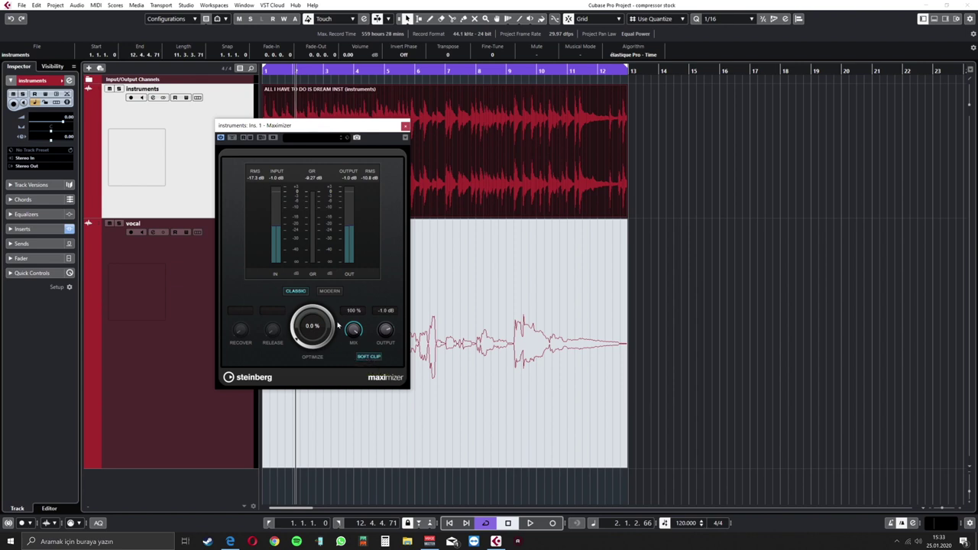
Switch the Maximizer to Modern mode and try Optimize at about 70.5 % and Recover at 100 % during playback
{"action": "left_click", "coordinate": [329, 292]}
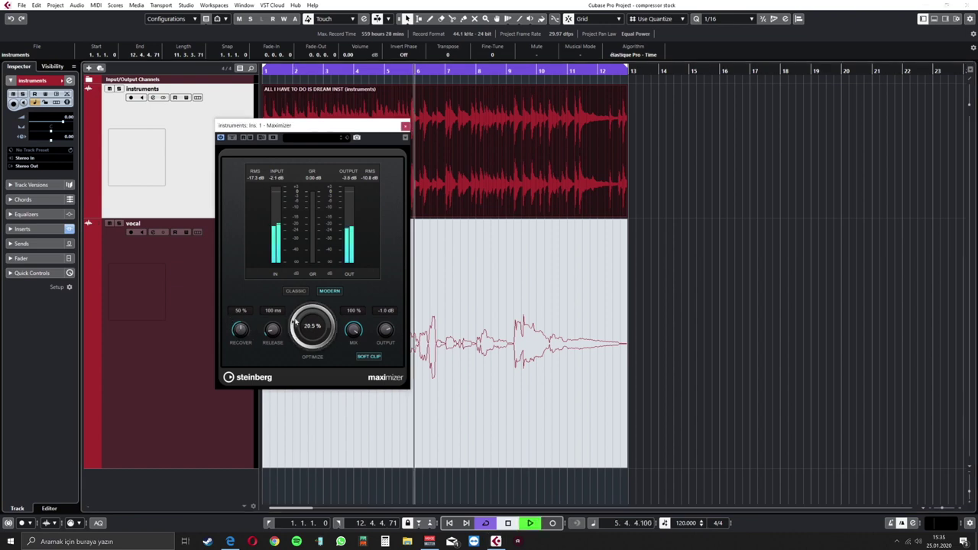
{"action": "left_click_drag", "start_coordinate": [311, 312], "coordinate": [313, 295]}
{"action": "left_click_drag", "start_coordinate": [240, 331], "coordinate": [277, 286]}
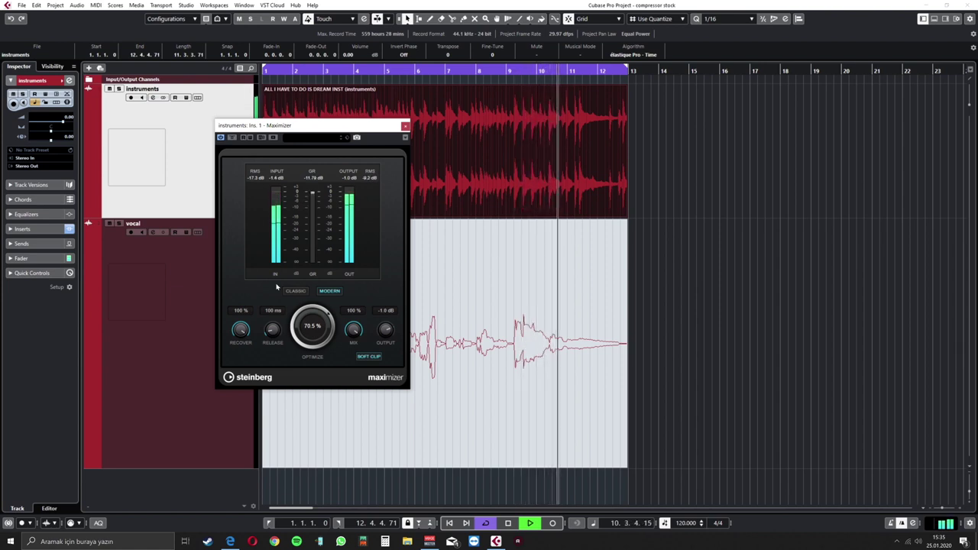
{"action": "left_click_drag", "start_coordinate": [277, 286], "coordinate": [266, 360]}
{"action": "key", "text": "space"}
{"action": "left_click_drag", "start_coordinate": [299, 311], "coordinate": [237, 328]}
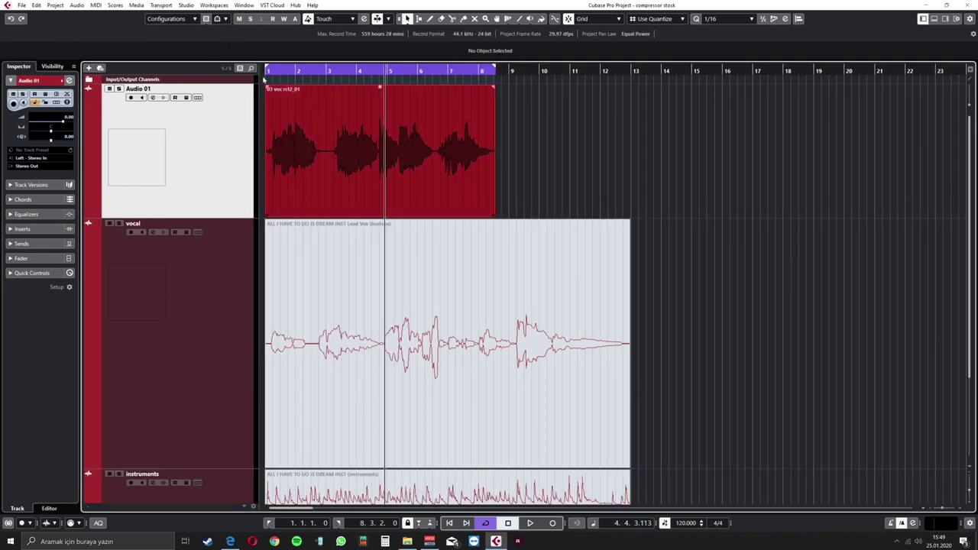
Return the playhead to bar 1, insert the DeEsser on the Audio 01 track and place its window beside the vocal clip
{"action": "left_click", "coordinate": [266, 69]}
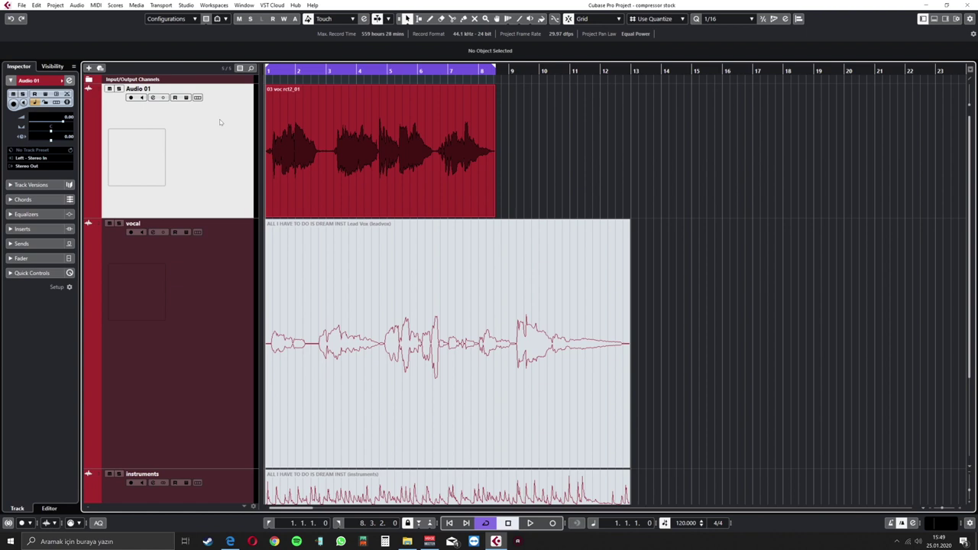
{"action": "left_click", "coordinate": [152, 97]}
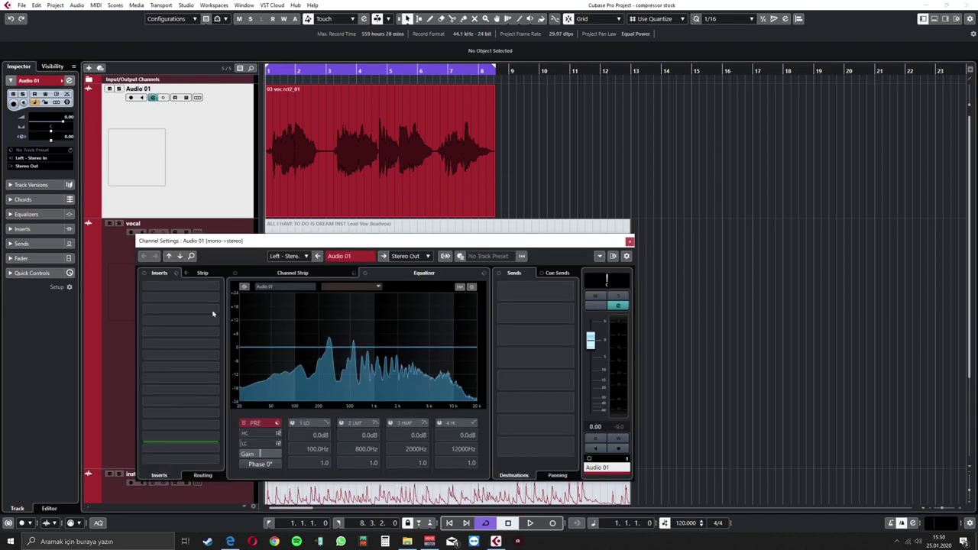
{"action": "left_click", "coordinate": [200, 287]}
{"action": "type", "text": "dee"}
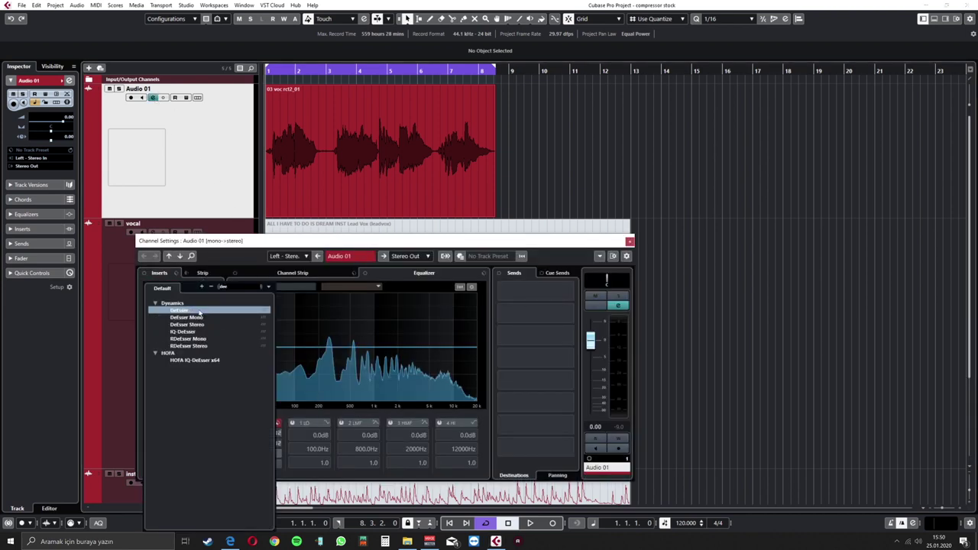
{"action": "left_click", "coordinate": [199, 313]}
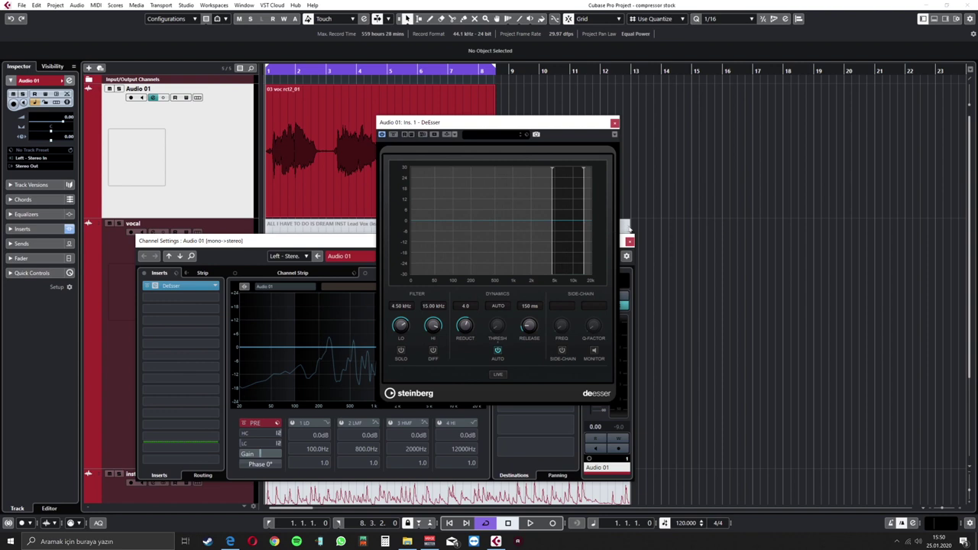
{"action": "left_click", "coordinate": [629, 242]}
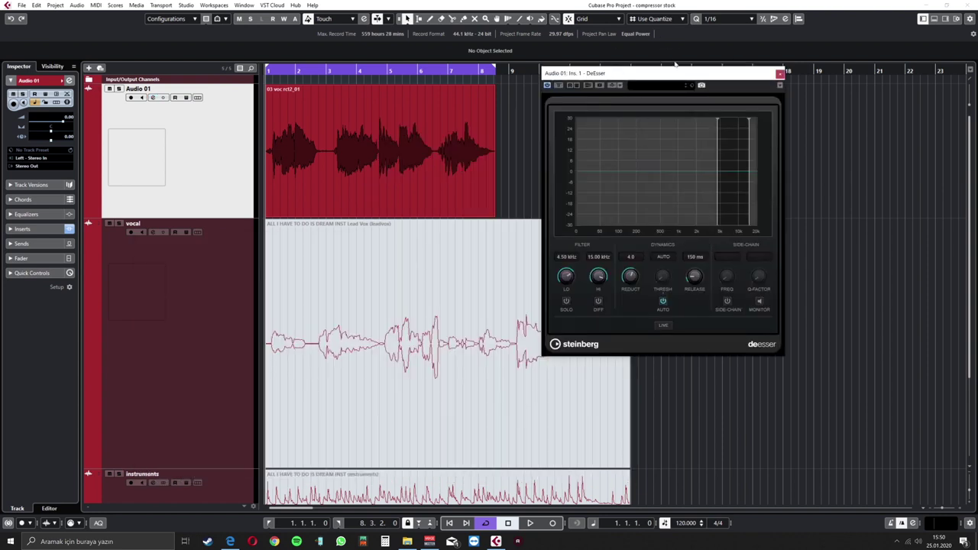
{"action": "left_click_drag", "start_coordinate": [682, 74], "coordinate": [651, 75]}
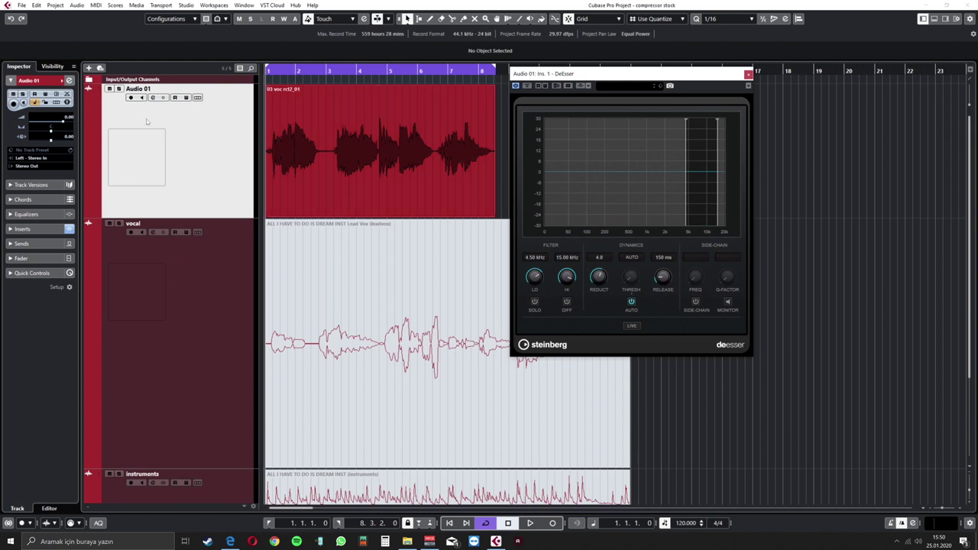
Play the Audio 01 vocal with the DeEsser bypassed and with it active to compare the sibilance
{"action": "left_click", "coordinate": [527, 86]}
{"action": "key", "text": "space"}
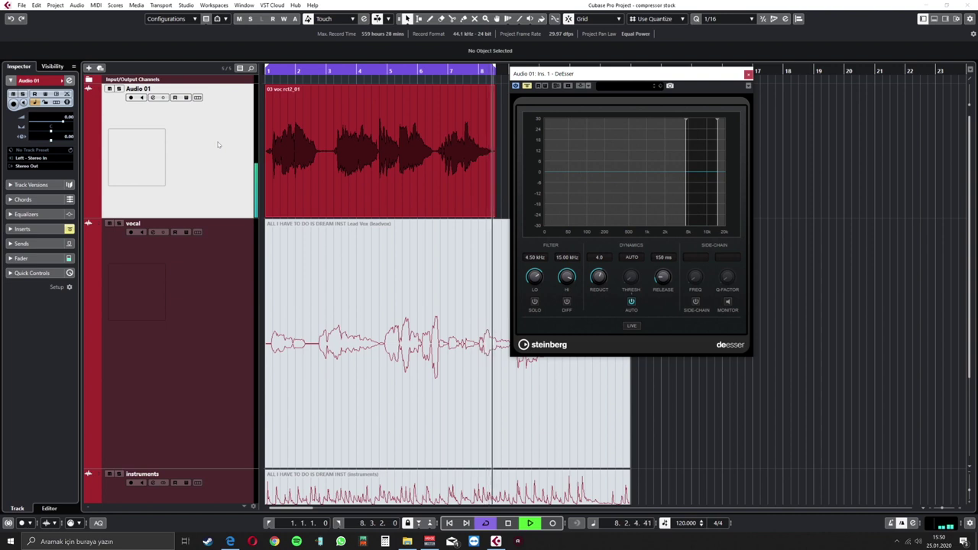
{"action": "key", "text": "space"}
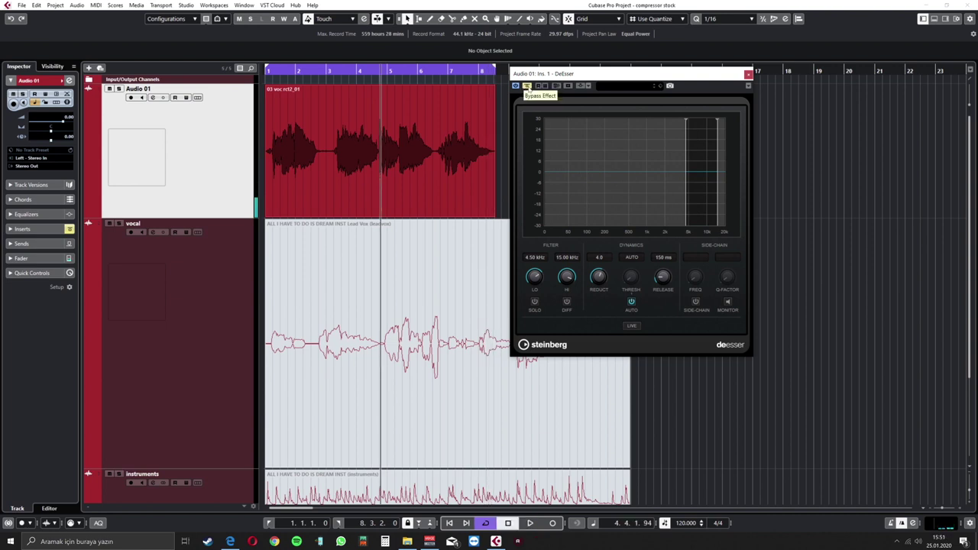
{"action": "left_click", "coordinate": [527, 86]}
{"action": "key", "text": "space"}
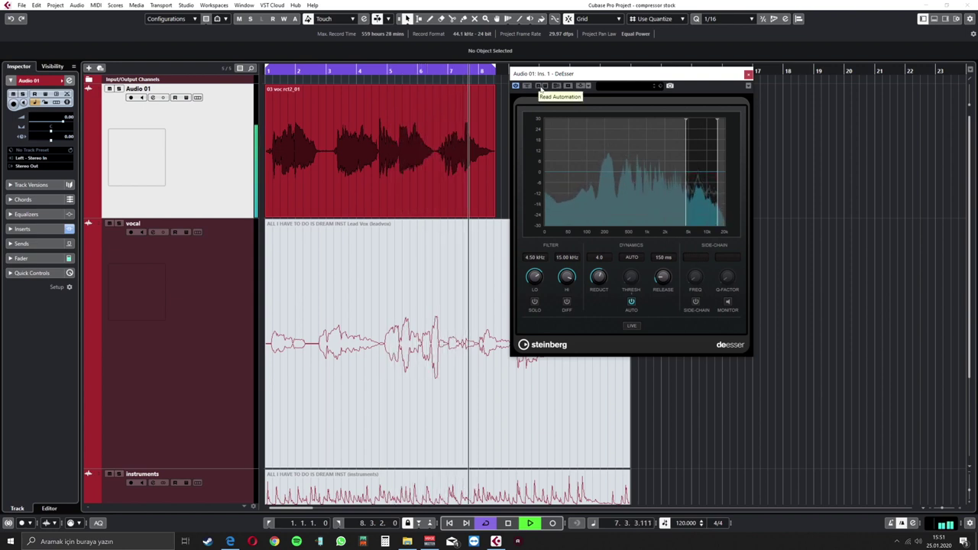
{"action": "key", "text": "space"}
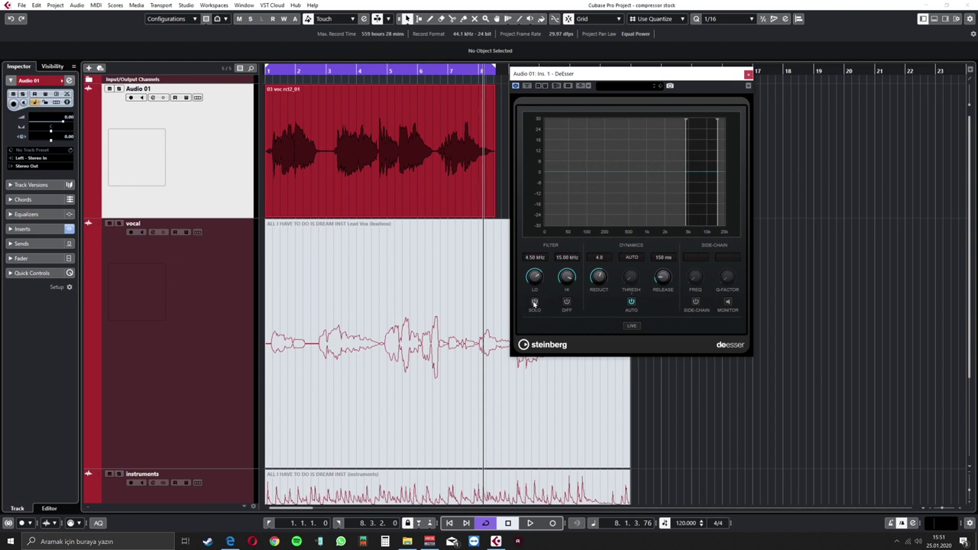
Solo the DeEsser's filter band during playback, narrow it to about 4.6–8.36 kHz, and turn the band solo off
{"action": "left_click", "coordinate": [534, 303]}
{"action": "key", "text": "space"}
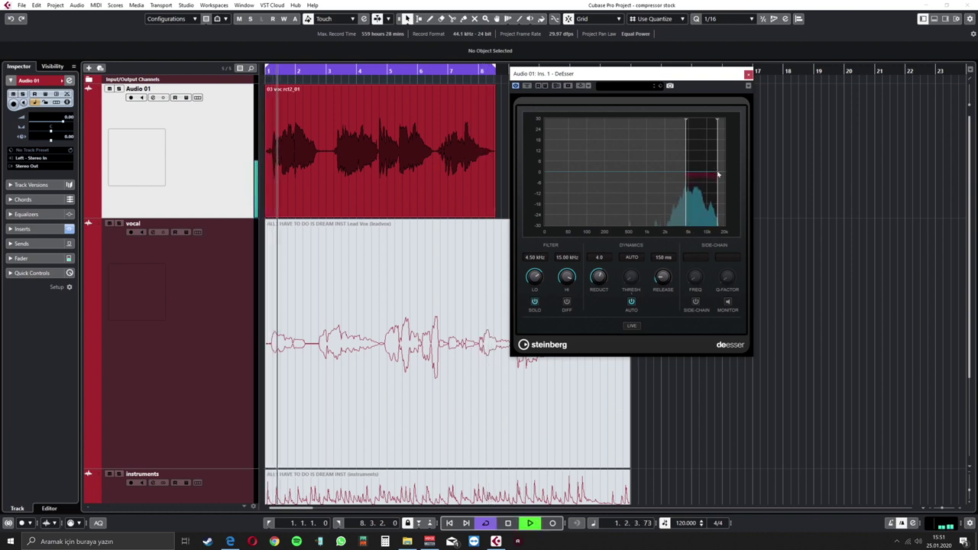
{"action": "mouse_move", "coordinate": [701, 148]}
{"action": "left_mouse_down"}
{"action": "mouse_move", "coordinate": [677, 146]}
{"action": "mouse_move", "coordinate": [694, 149]}
{"action": "left_mouse_up"}
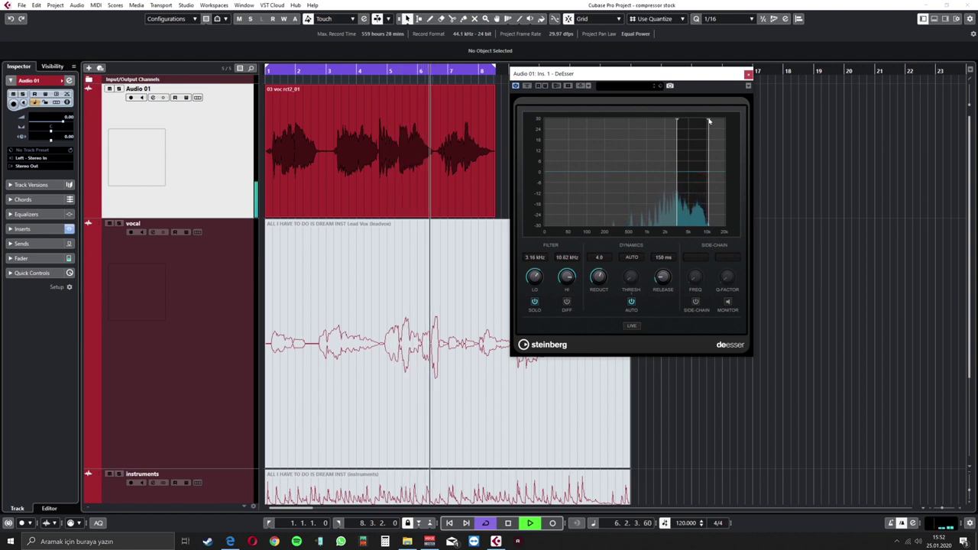
{"action": "left_click_drag", "start_coordinate": [566, 278], "coordinate": [567, 286]}
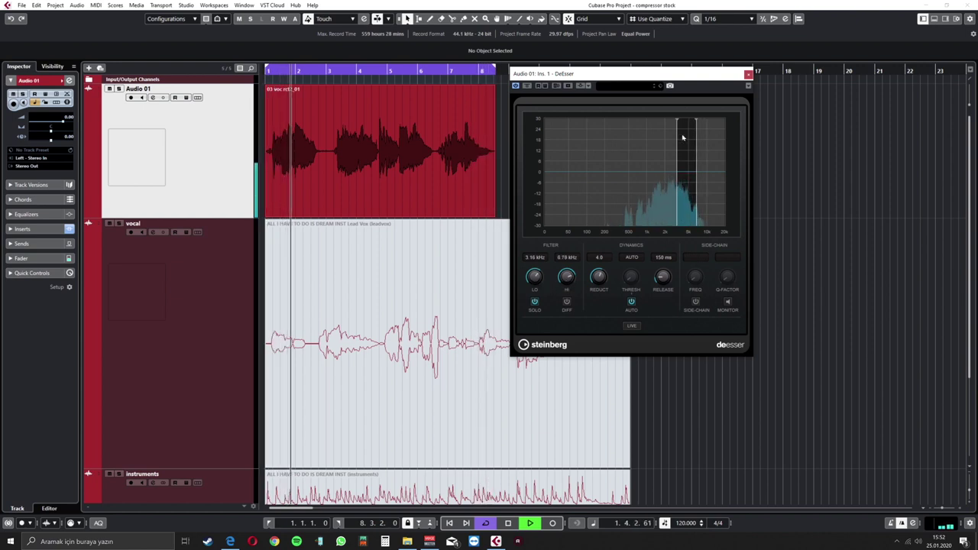
{"action": "left_click_drag", "start_coordinate": [683, 138], "coordinate": [690, 137]}
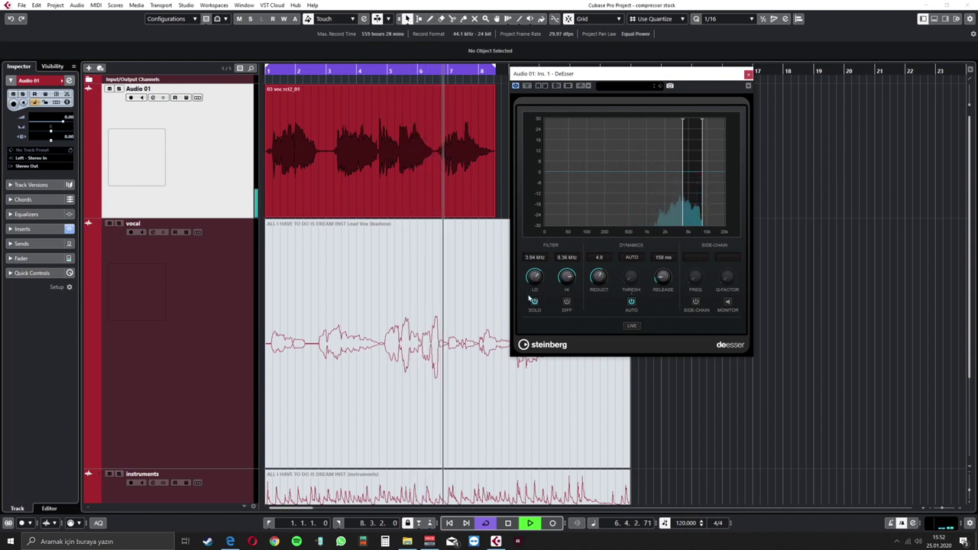
{"action": "left_click_drag", "start_coordinate": [535, 278], "coordinate": [535, 275]}
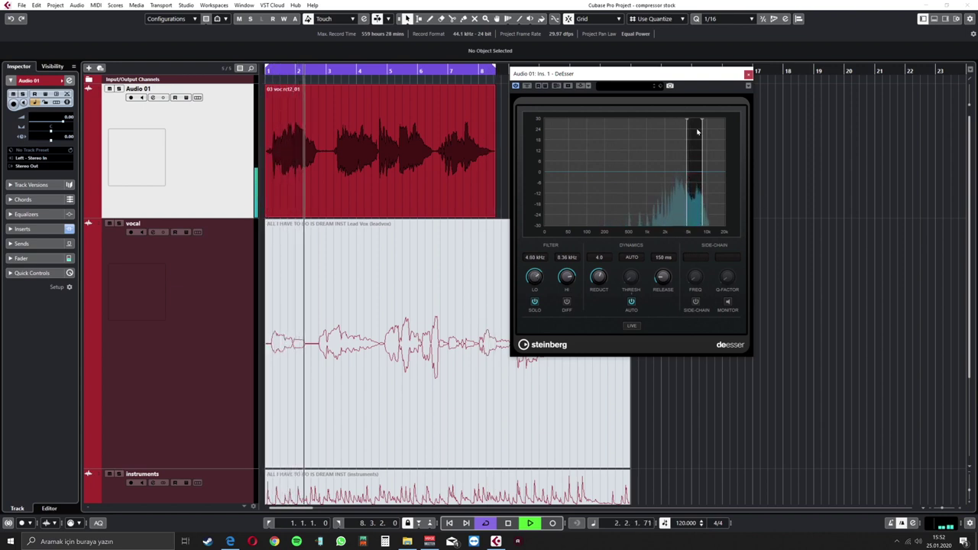
{"action": "key", "text": "space"}
{"action": "left_click", "coordinate": [535, 302]}
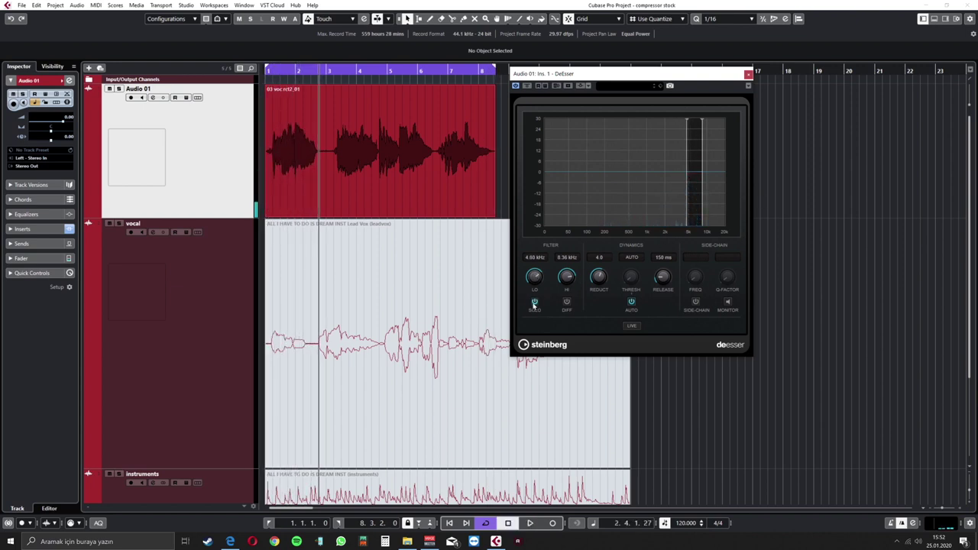
Play the vocal from bar 1 and fine-tune the DeEsser's high filter frequency to 8.14 kHz
{"action": "left_click", "coordinate": [269, 71]}
{"action": "key", "text": "space"}
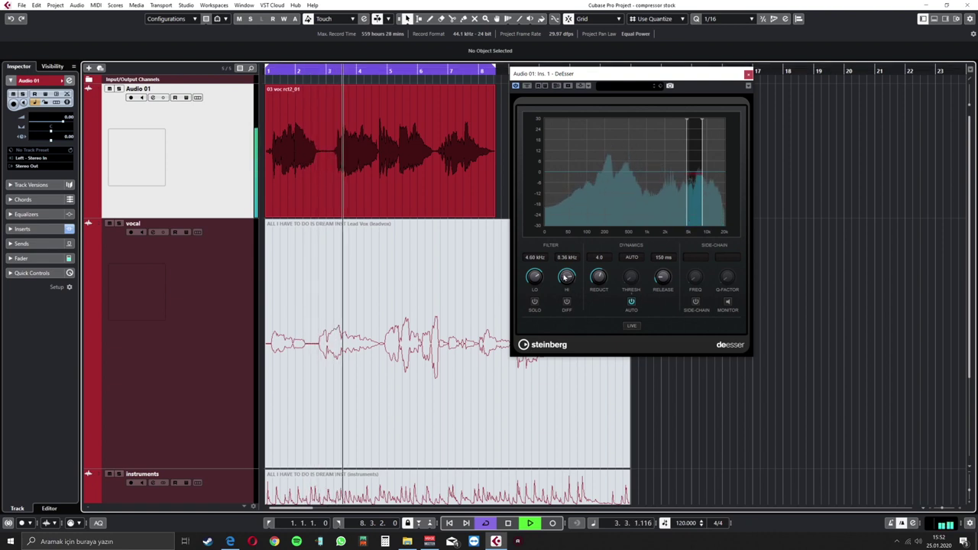
{"action": "scroll", "coordinate": [565, 277], "scroll_direction": "down", "scroll_amount": 3}
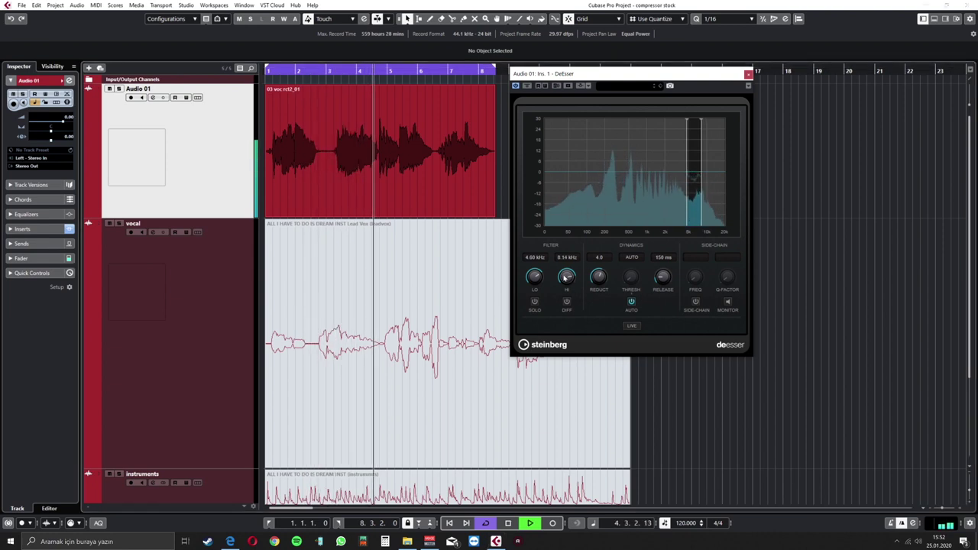
{"action": "scroll", "coordinate": [565, 277], "scroll_direction": "up", "scroll_amount": 2}
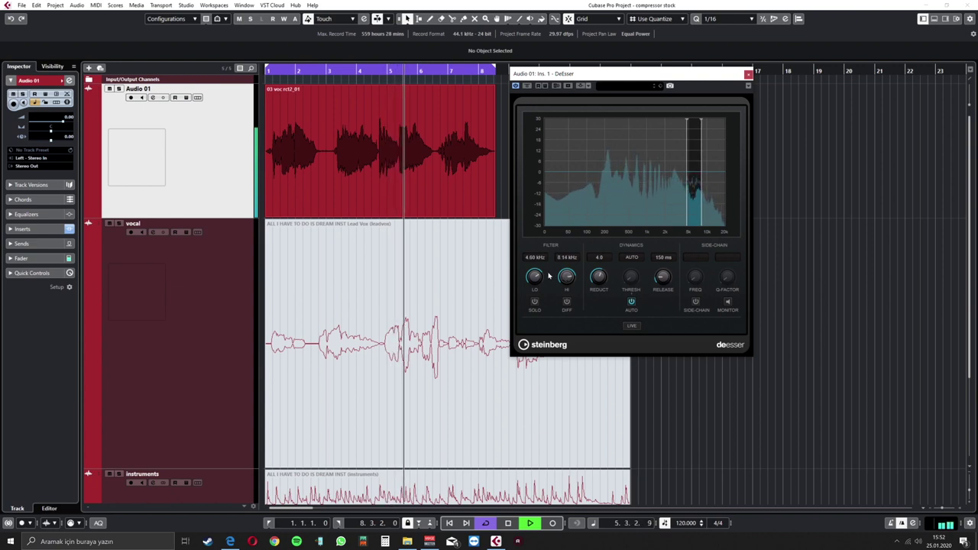
Lower the DeEsser's low filter frequency to 4.19 kHz and play the vocal from bar 1 to check it
{"action": "scroll", "coordinate": [533, 278], "scroll_direction": "down", "scroll_amount": 3}
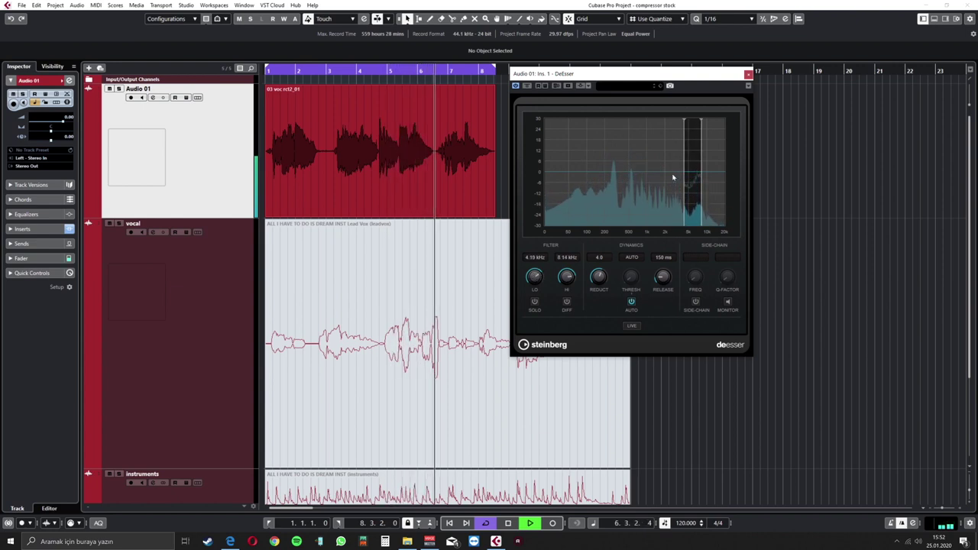
{"action": "left_click", "coordinate": [266, 70]}
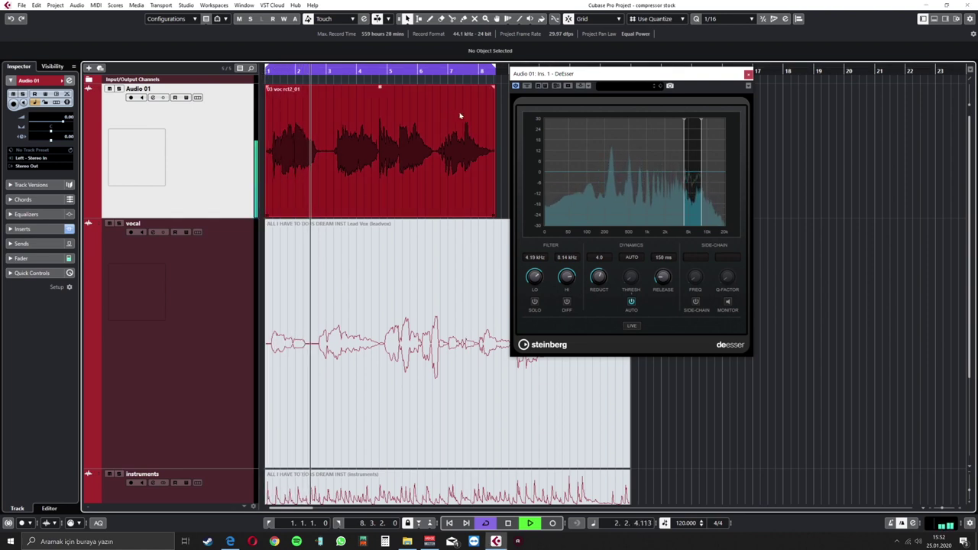
{"action": "key", "text": "space"}
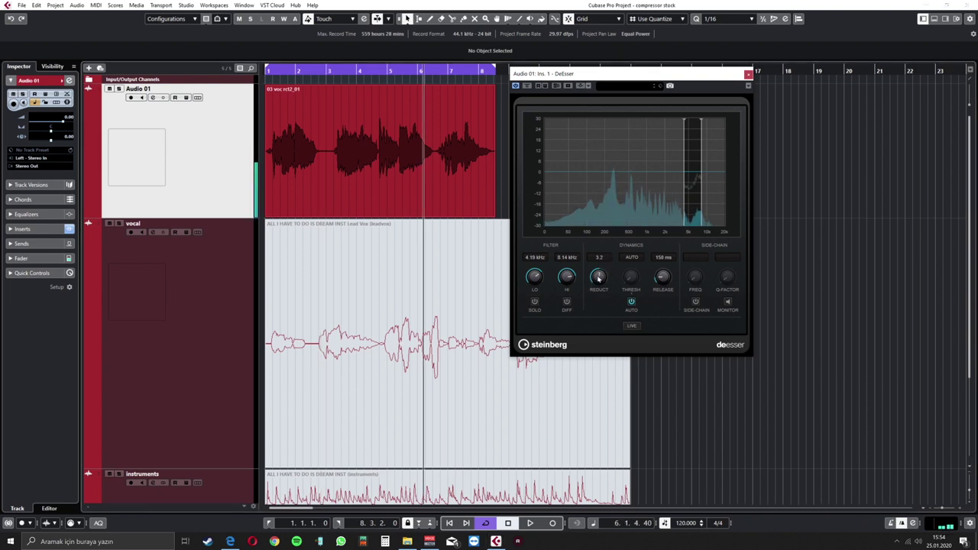
Try the DeEsser's reduction at 10.0, bring it back down to 3.6, and close the plug-in window
{"action": "left_click_drag", "start_coordinate": [599, 277], "coordinate": [606, 214]}
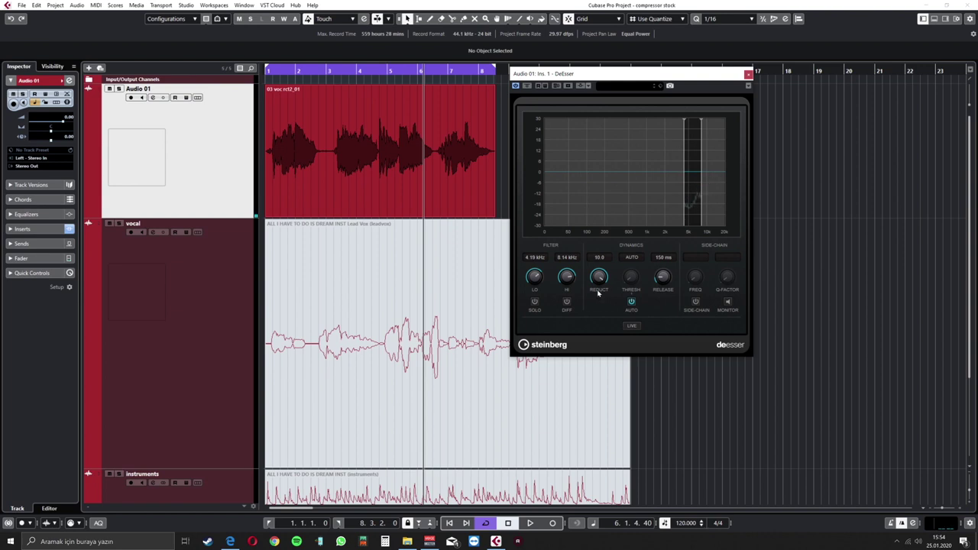
{"action": "left_click_drag", "start_coordinate": [599, 295], "coordinate": [596, 321]}
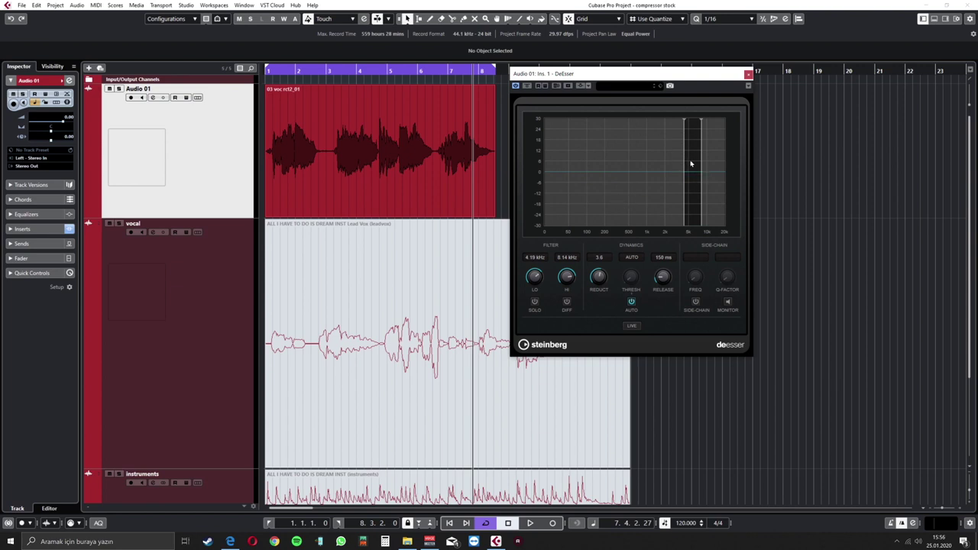
{"action": "key", "text": "space"}
{"action": "left_click", "coordinate": [748, 73]}
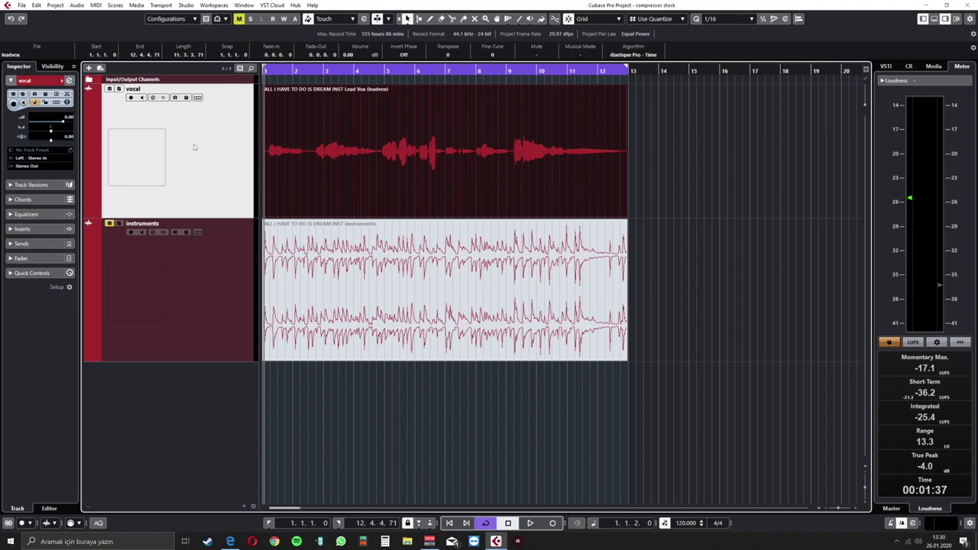
Insert the Gate plug-in on the vocal track, close the channel settings and place the Gate window below the vocal clip
{"action": "left_click", "coordinate": [152, 98]}
{"action": "left_click", "coordinate": [328, 268]}
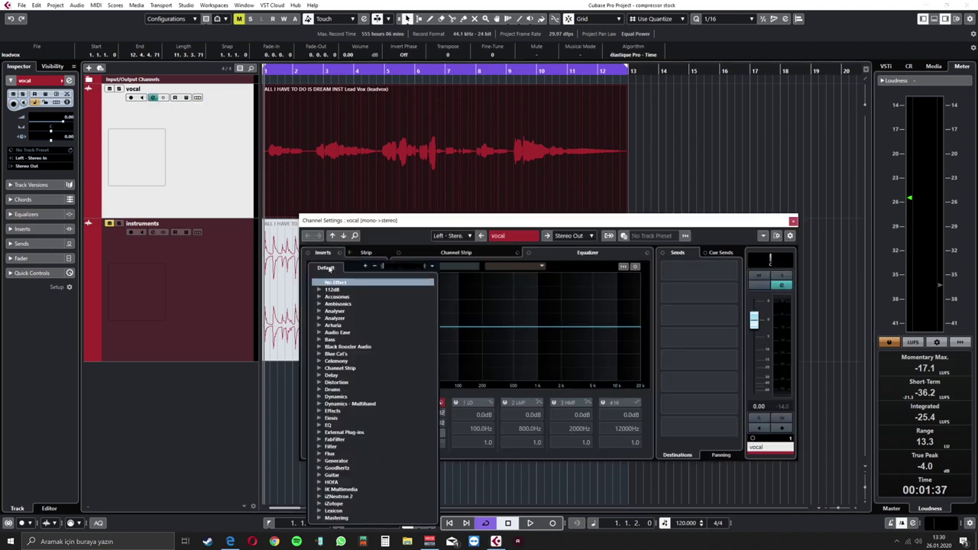
{"action": "type", "text": "gate"}
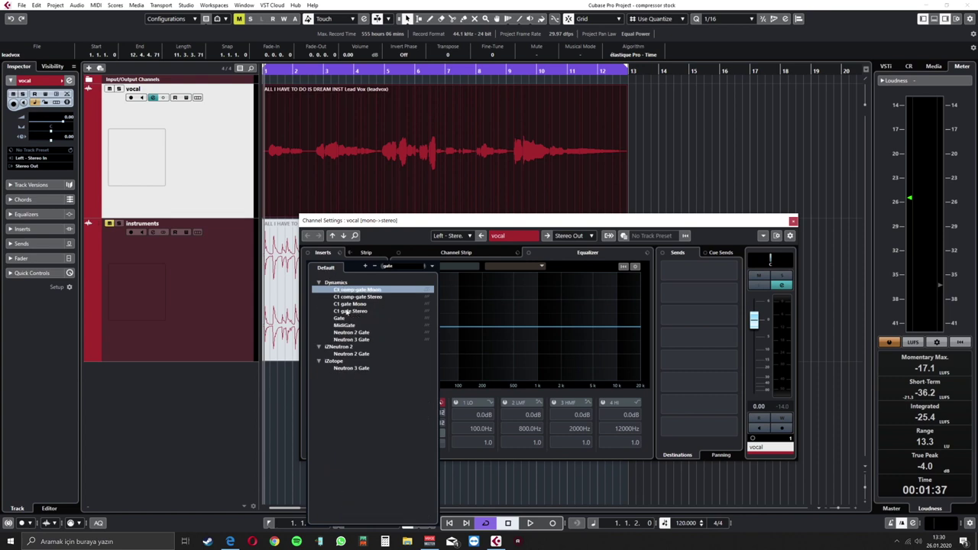
{"action": "left_click", "coordinate": [340, 318]}
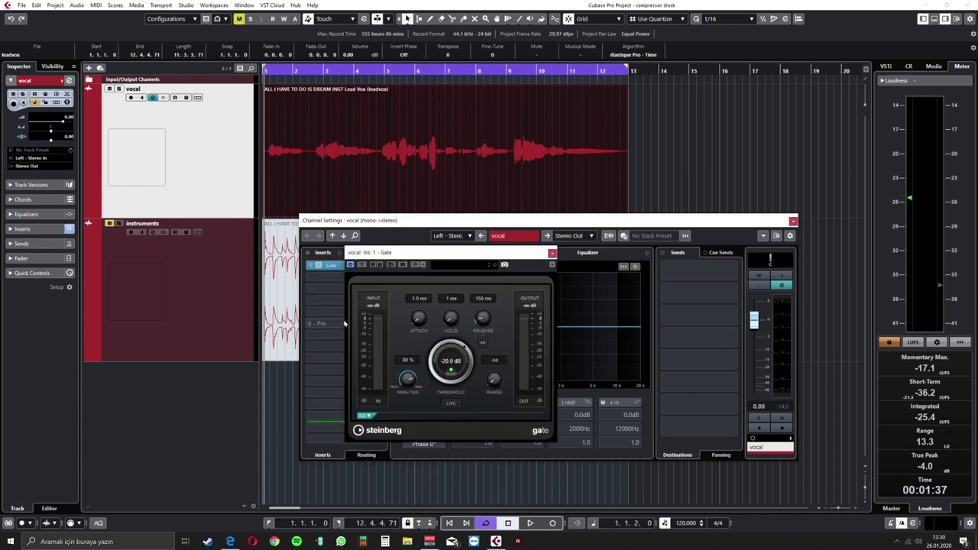
{"action": "left_click", "coordinate": [794, 221]}
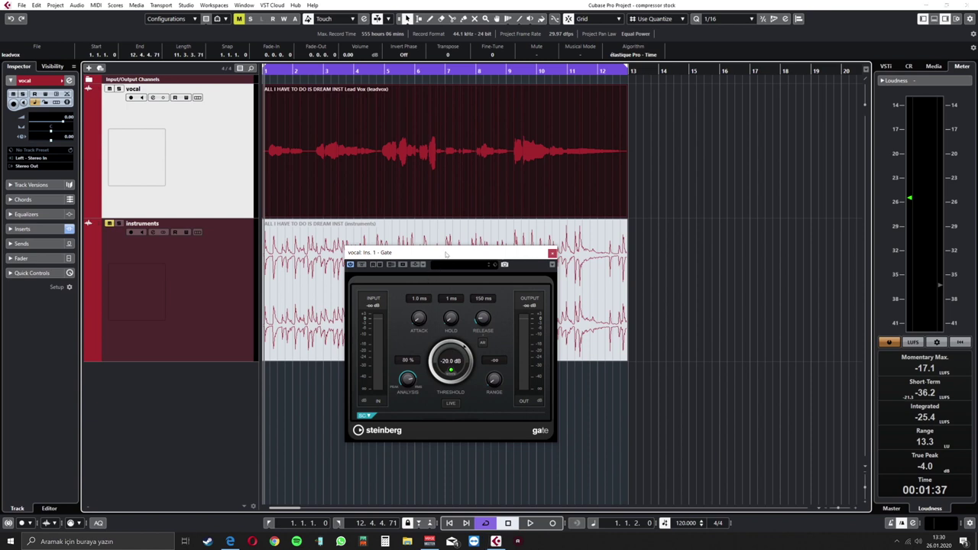
{"action": "left_click_drag", "start_coordinate": [446, 255], "coordinate": [381, 222]}
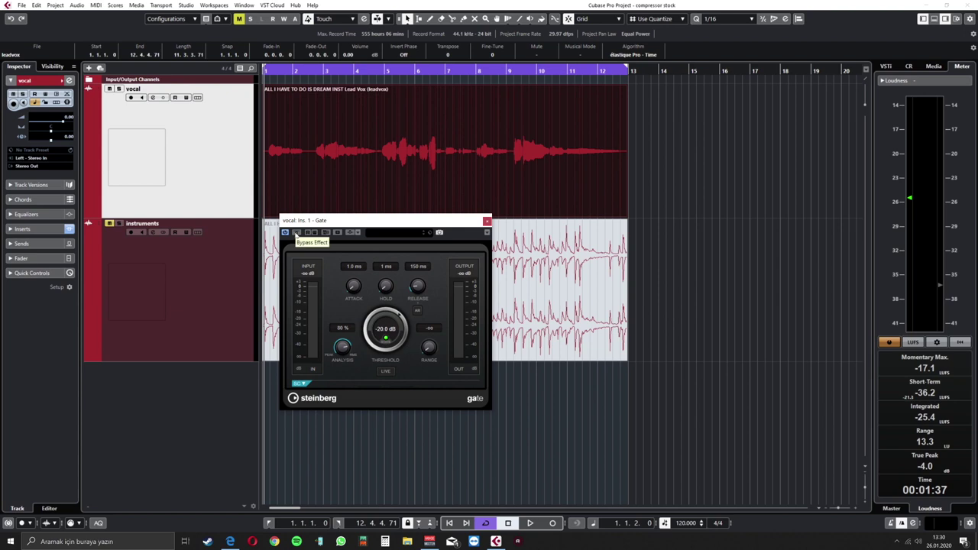
Play the vocal with the Gate bypassed and, from bar 1, with it active to compare the sound
{"action": "left_click", "coordinate": [297, 233]}
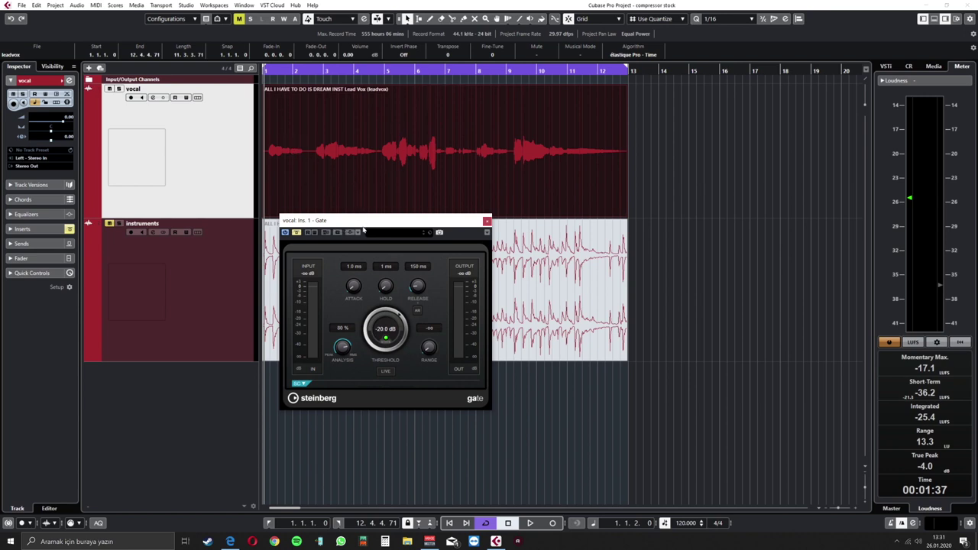
{"action": "key", "text": "space"}
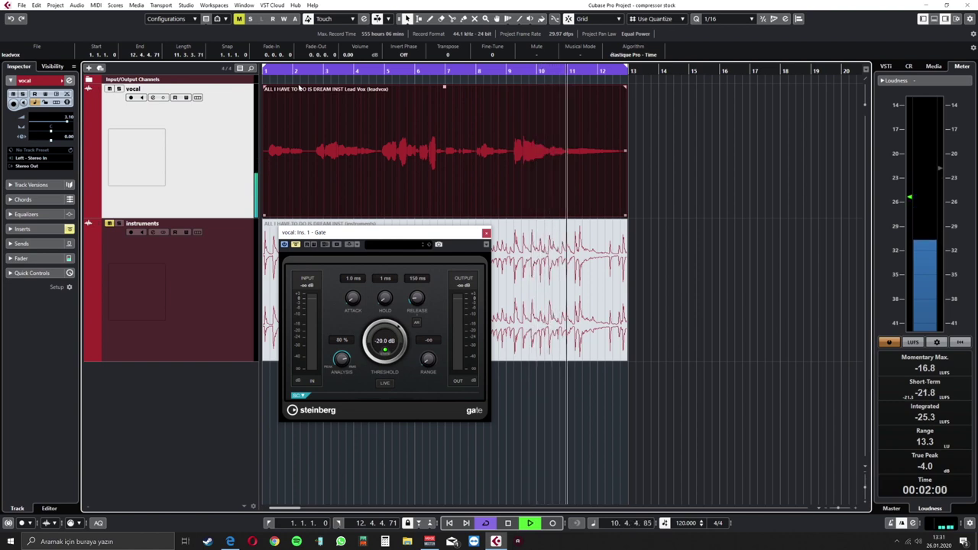
{"action": "key", "text": "space"}
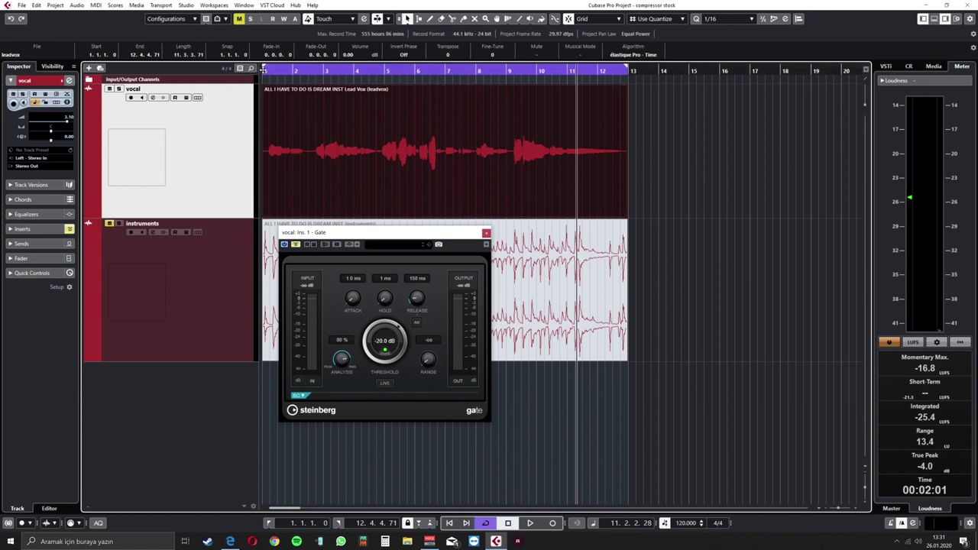
{"action": "left_click", "coordinate": [265, 72]}
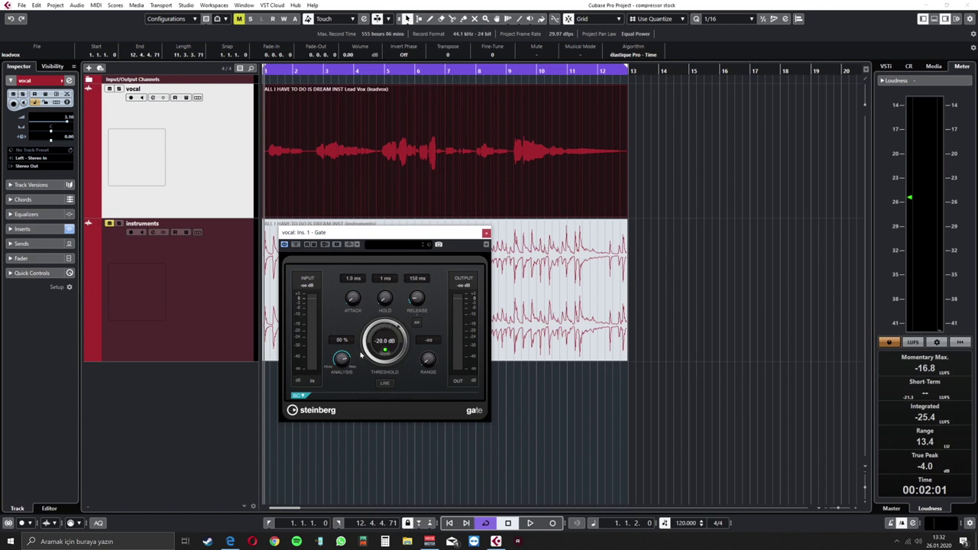
{"action": "key", "text": "space"}
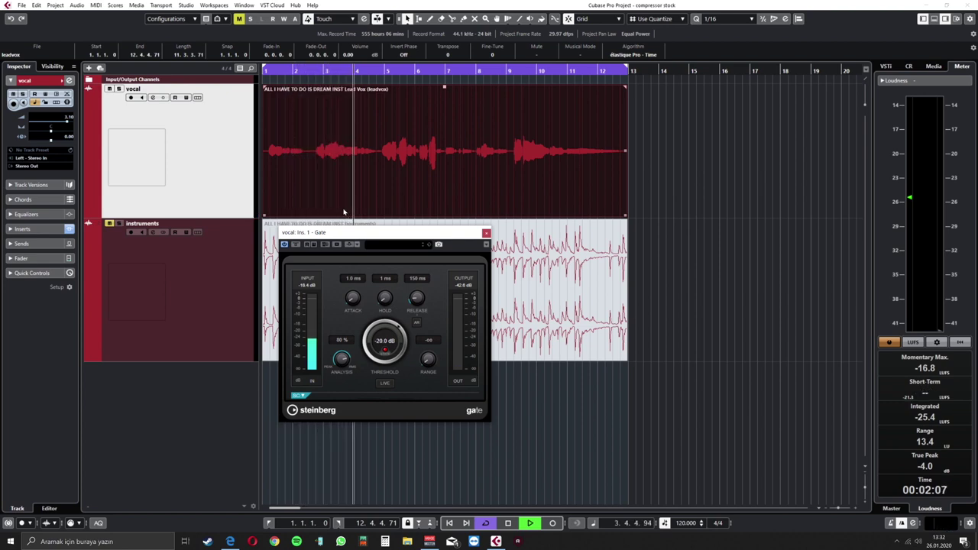
{"action": "key", "text": "space"}
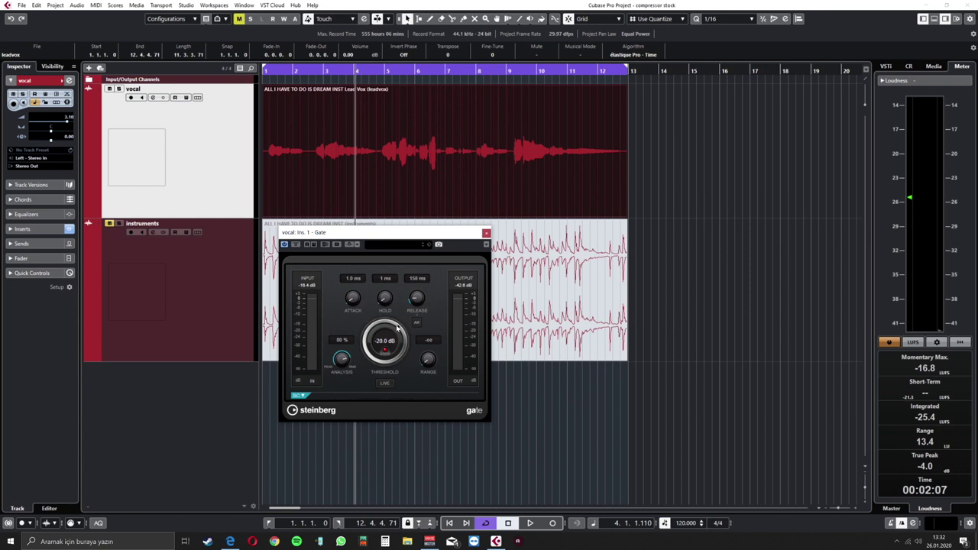
Set the Gate's threshold to -40.1 dB and replay the opening of the vocal to hear the gating
{"action": "left_click_drag", "start_coordinate": [389, 325], "coordinate": [371, 332]}
{"action": "left_click", "coordinate": [263, 72]}
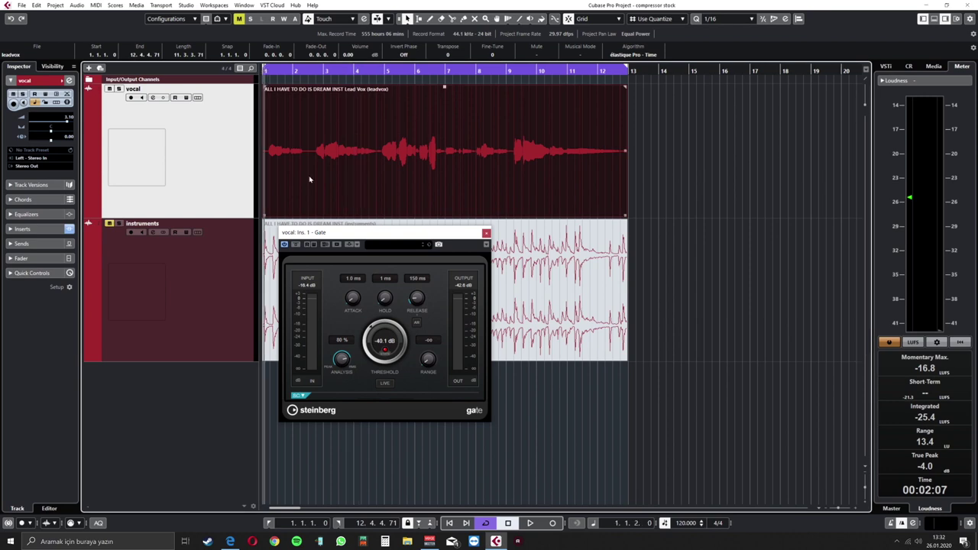
{"action": "key", "text": "space"}
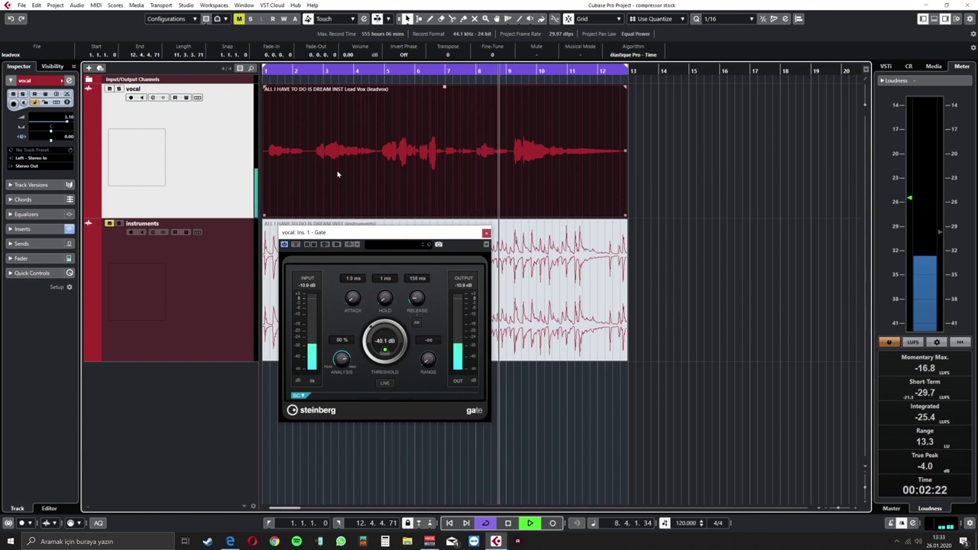
{"action": "key", "text": "space"}
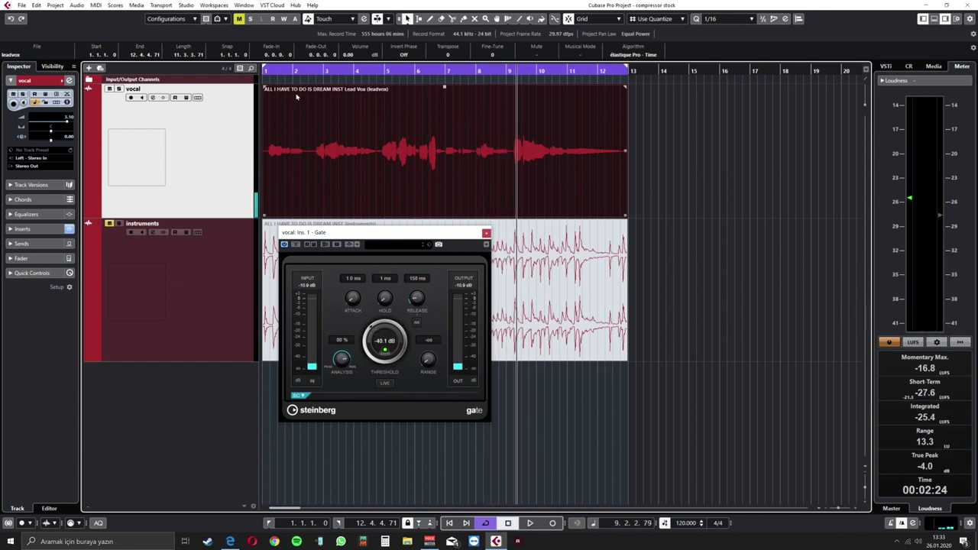
{"action": "left_click", "coordinate": [290, 70]}
{"action": "key", "text": "space"}
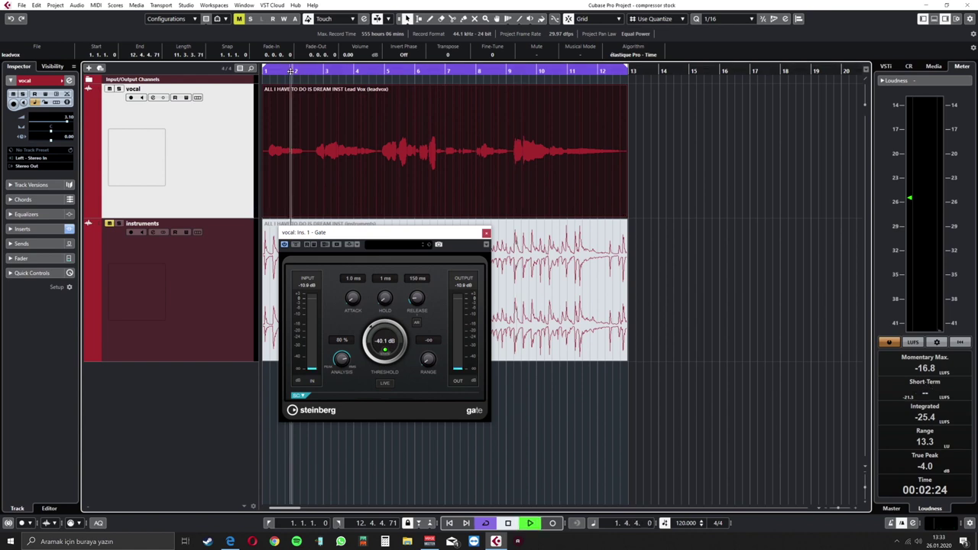
{"action": "key", "text": "space"}
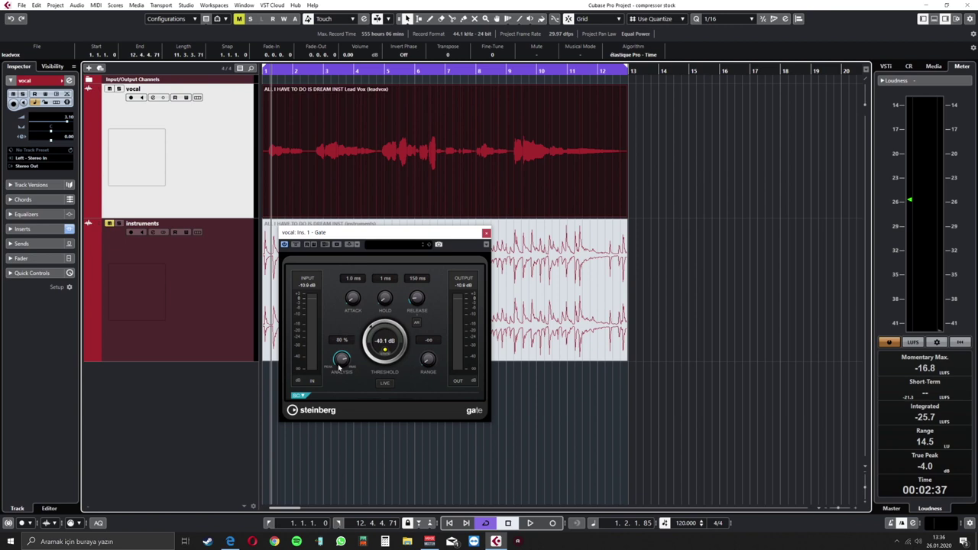
Set the Gate's analysis to 28 % and its range to -56.0 dB
{"action": "left_click_drag", "start_coordinate": [342, 361], "coordinate": [348, 413]}
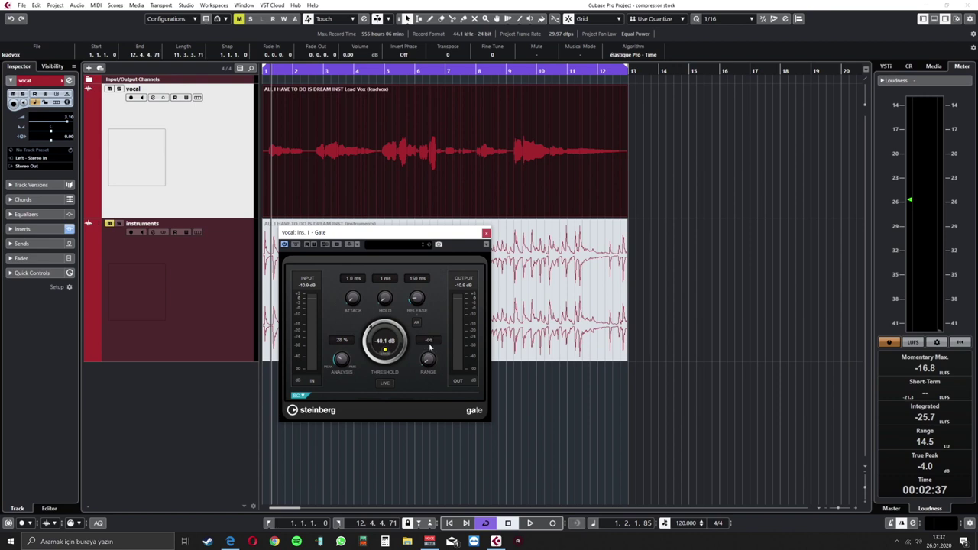
{"action": "left_click", "coordinate": [426, 361]}
{"action": "left_click_drag", "start_coordinate": [430, 331], "coordinate": [430, 328]}
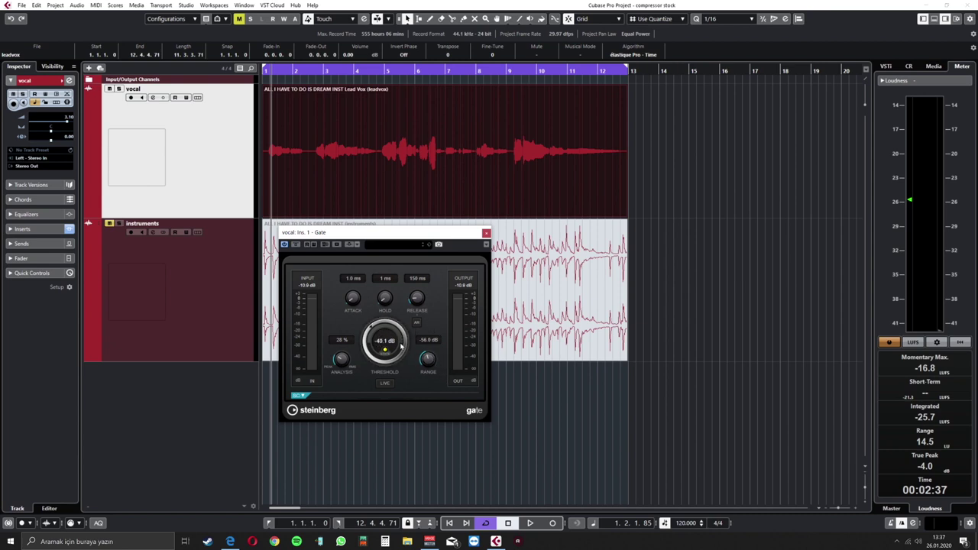
Return the Gate's range to minus infinity and open its side-chain section
{"action": "left_click_drag", "start_coordinate": [435, 364], "coordinate": [429, 361]}
{"action": "left_click_drag", "start_coordinate": [429, 362], "coordinate": [429, 426]}
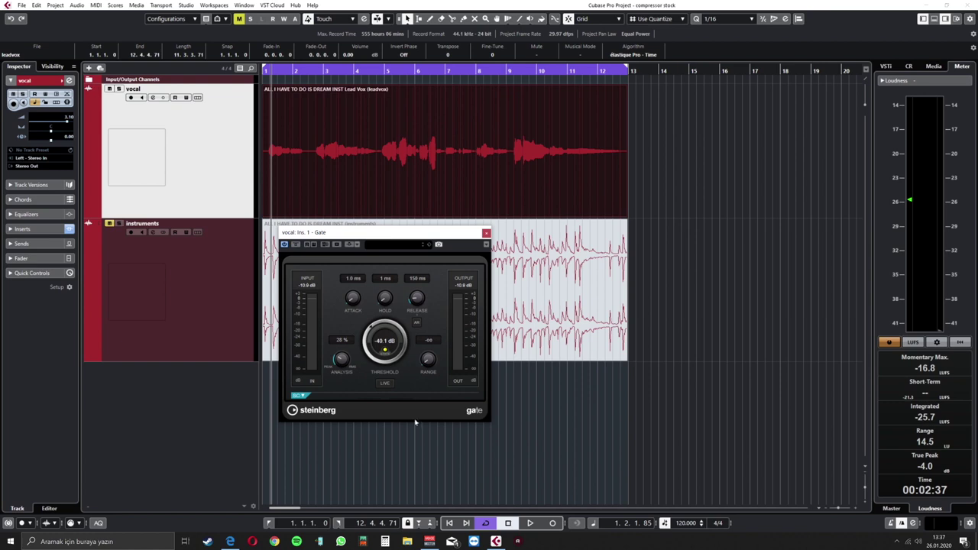
{"action": "left_click", "coordinate": [299, 396]}
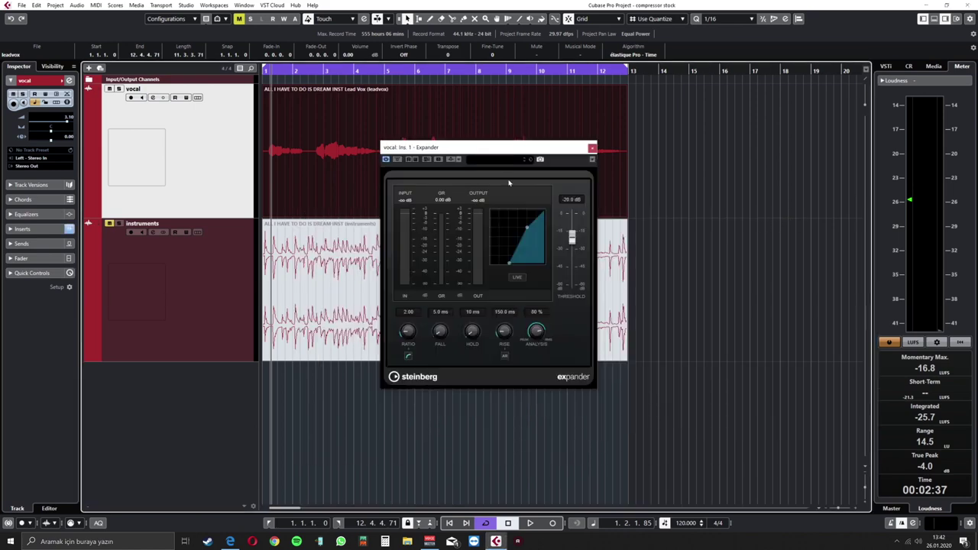
Move the Expander window clear of the vocal waveform and play the vocal from bar 1 through the Expander
{"action": "left_click_drag", "start_coordinate": [510, 150], "coordinate": [589, 175]}
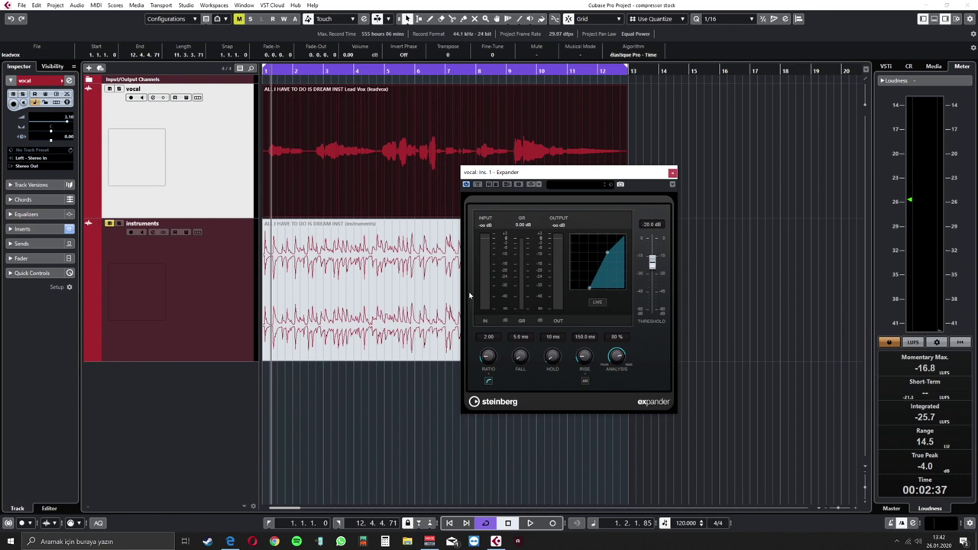
{"action": "left_click_drag", "start_coordinate": [497, 173], "coordinate": [425, 205]}
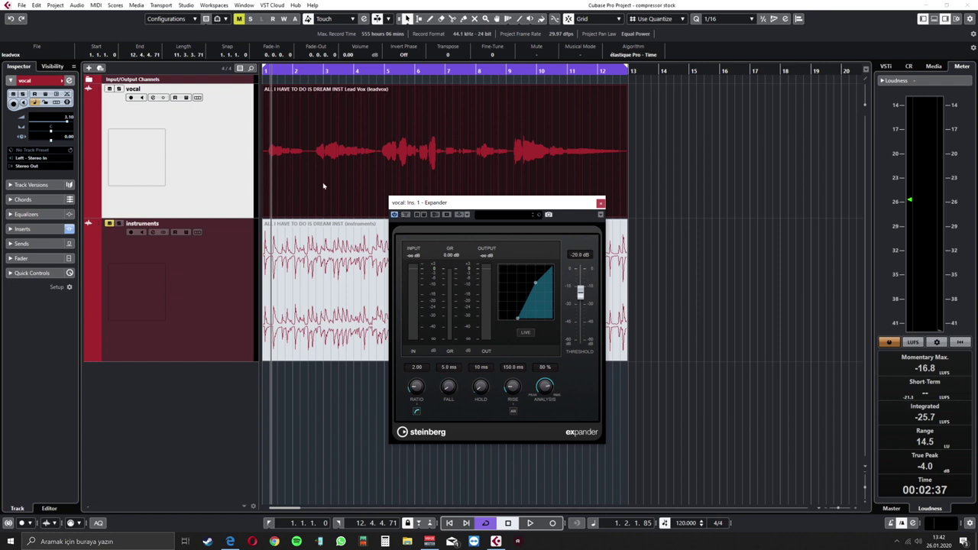
{"action": "left_click", "coordinate": [263, 70]}
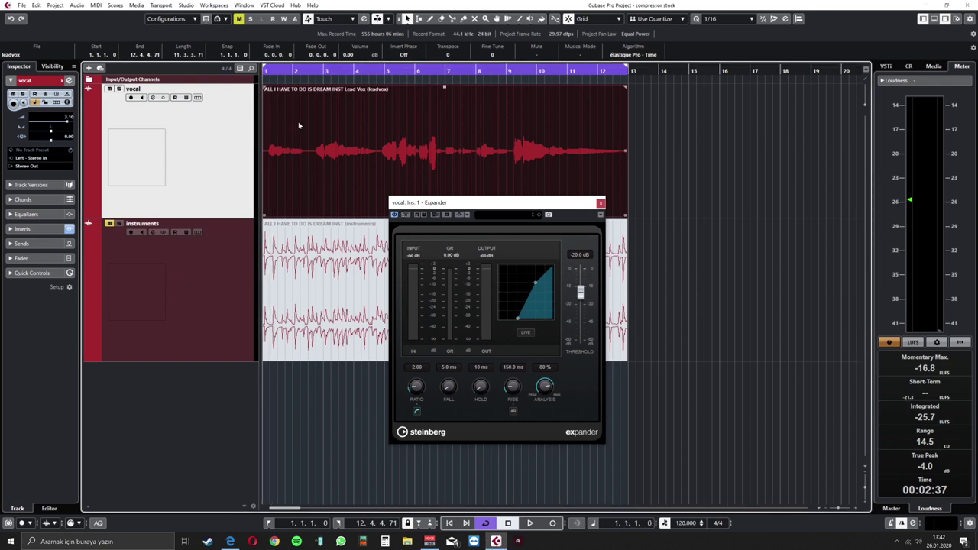
{"action": "key", "text": "space"}
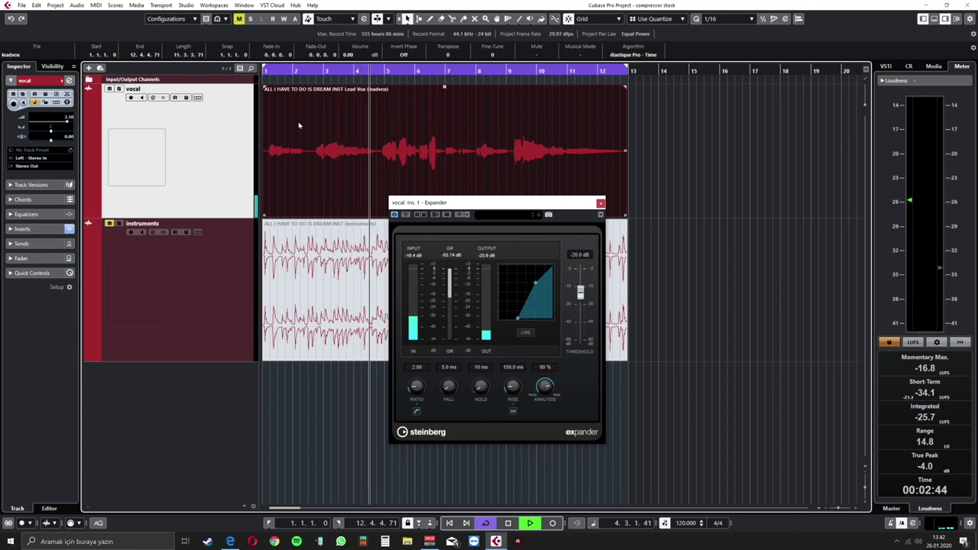
{"action": "key", "text": "space"}
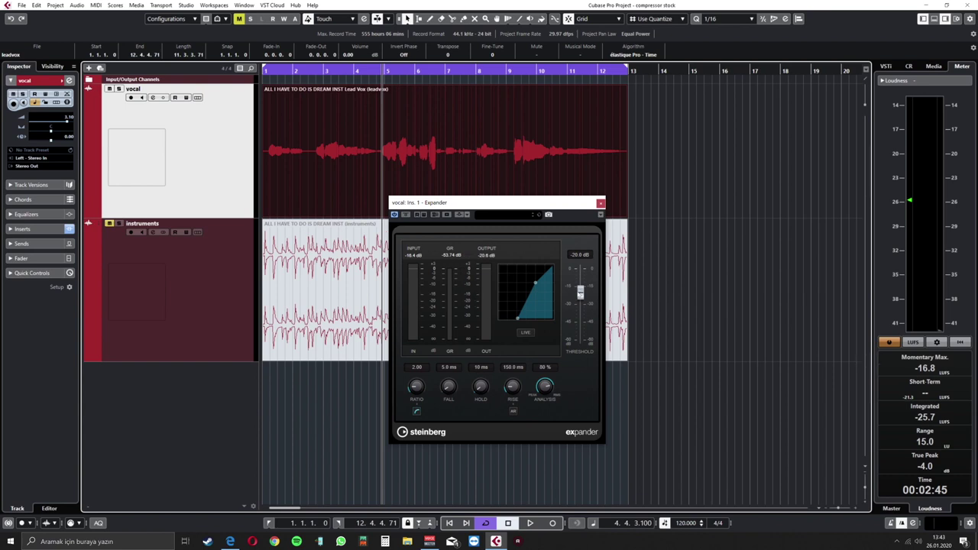
Lower the Expander's threshold to -35.6 dB, play the vocal from bar 1 and fine-tune the threshold to -45.0 dB
{"action": "left_click_drag", "start_coordinate": [580, 292], "coordinate": [580, 311]}
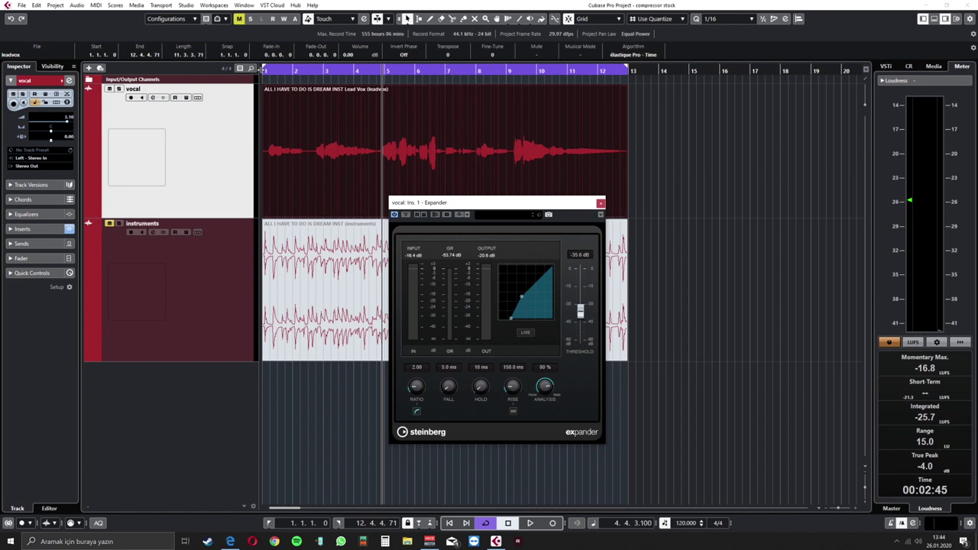
{"action": "left_click", "coordinate": [262, 69]}
{"action": "key", "text": "space"}
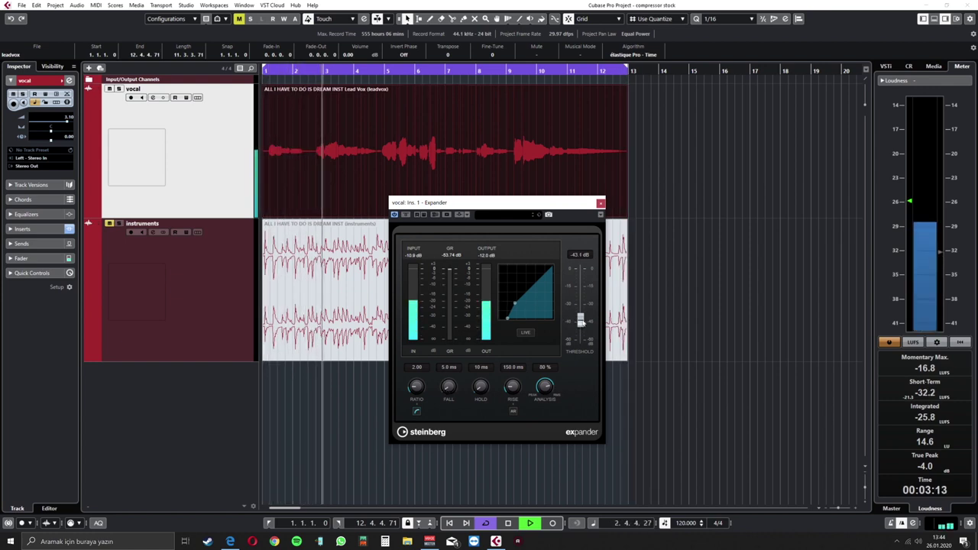
{"action": "left_click_drag", "start_coordinate": [580, 319], "coordinate": [582, 324]}
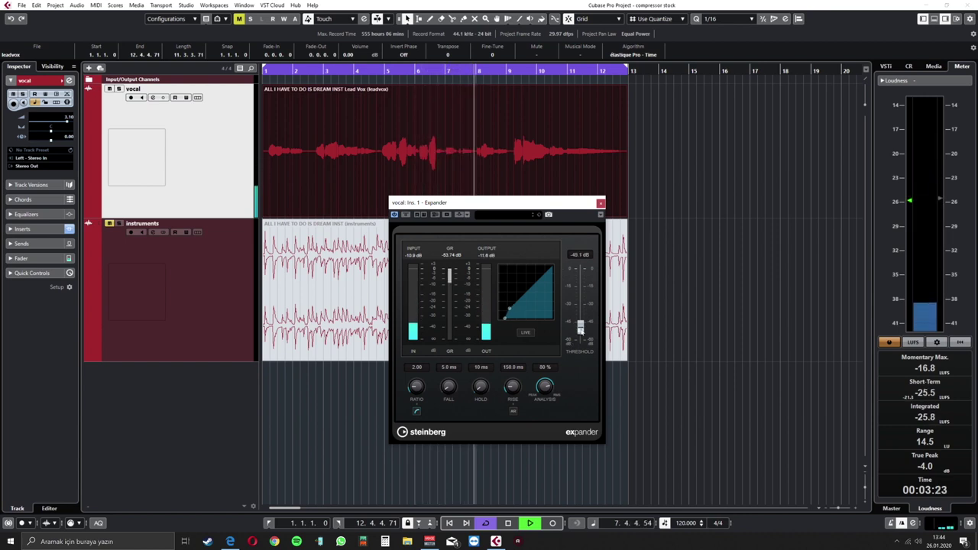
{"action": "left_click_drag", "start_coordinate": [580, 323], "coordinate": [580, 323]}
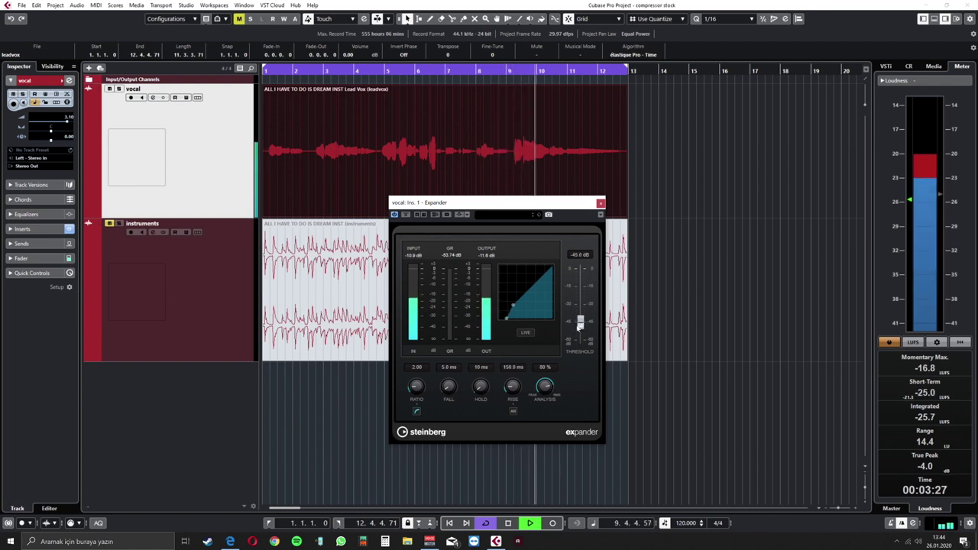
Set the Expander's fall time to 20.0 ms, play the vocal from bar 1 and raise the fall time to 82.5 ms during playback
{"action": "key", "text": "space"}
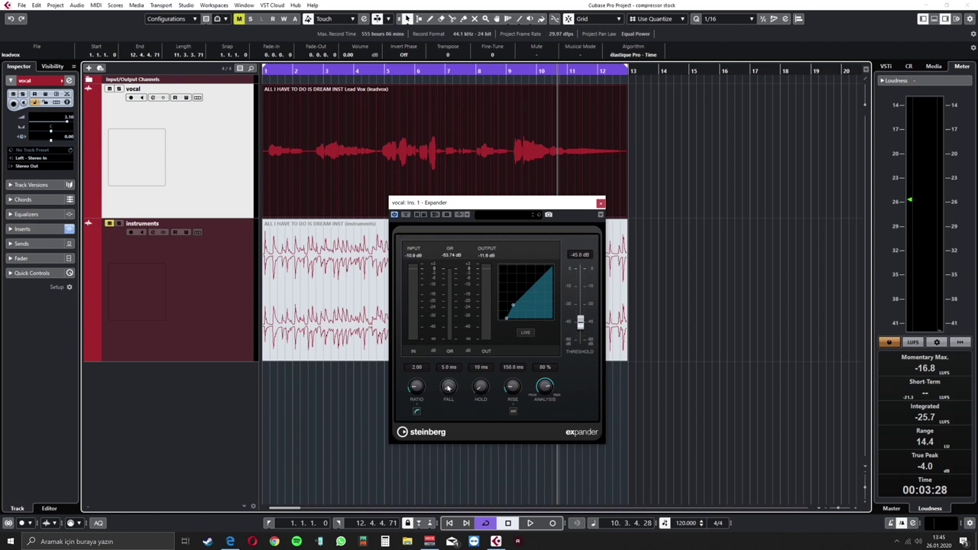
{"action": "scroll", "coordinate": [449, 388], "scroll_direction": "up", "scroll_amount": 5}
{"action": "scroll", "coordinate": [448, 388], "scroll_direction": "down", "scroll_amount": 3}
{"action": "left_click", "coordinate": [264, 71]}
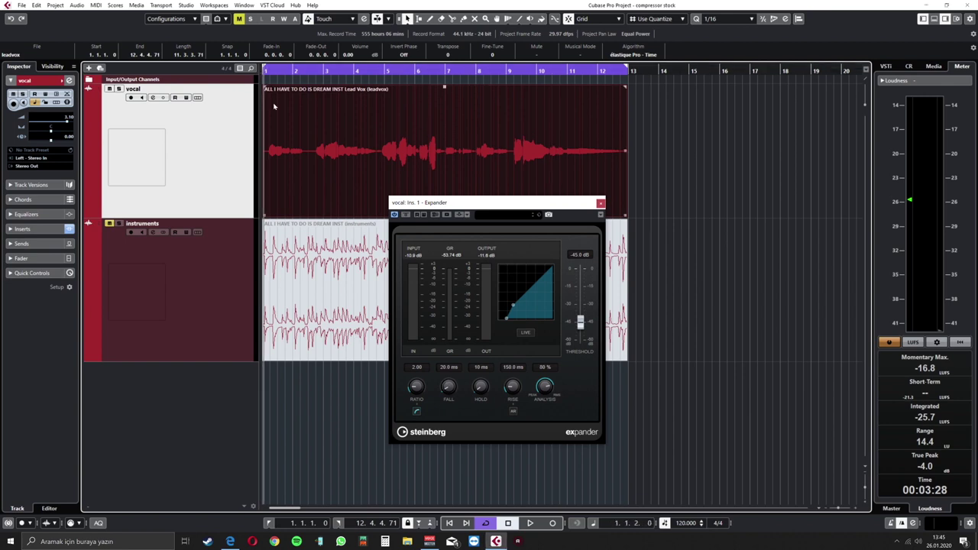
{"action": "key", "text": "space"}
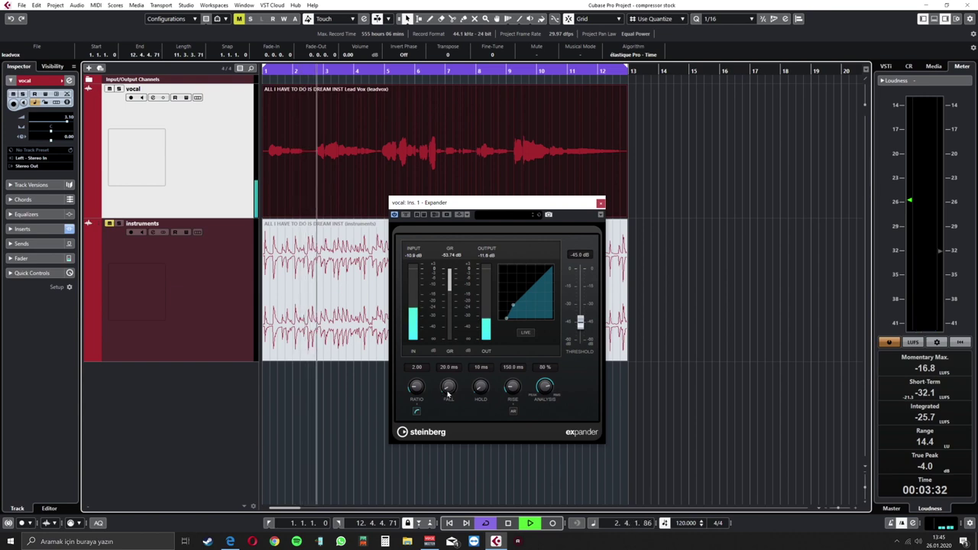
{"action": "left_click_drag", "start_coordinate": [449, 394], "coordinate": [447, 380]}
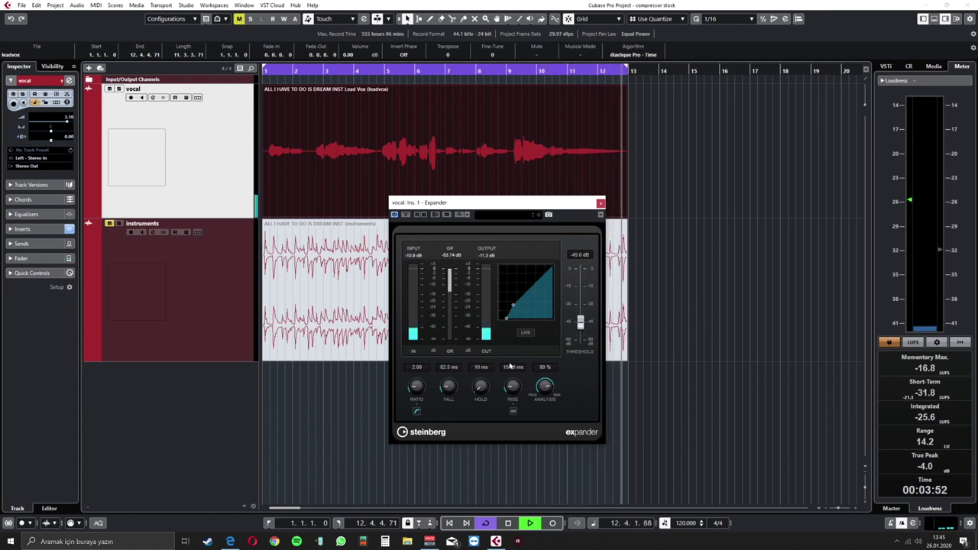
{"action": "key", "text": "space"}
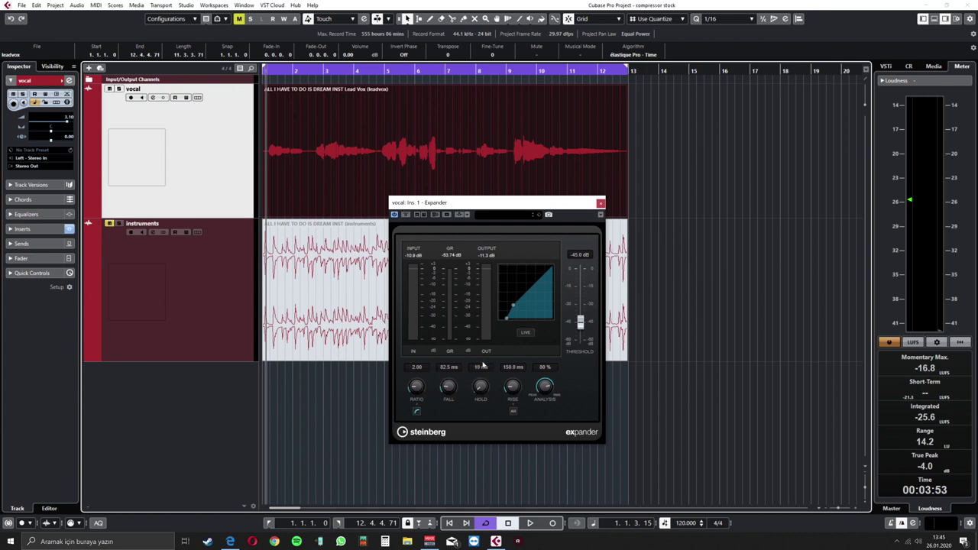
Adjust the Expander's hold time, toggle its soft knee and close the plug-in window
{"action": "left_click_drag", "start_coordinate": [483, 390], "coordinate": [462, 385]}
{"action": "left_click", "coordinate": [416, 413]}
{"action": "left_click", "coordinate": [601, 203]}
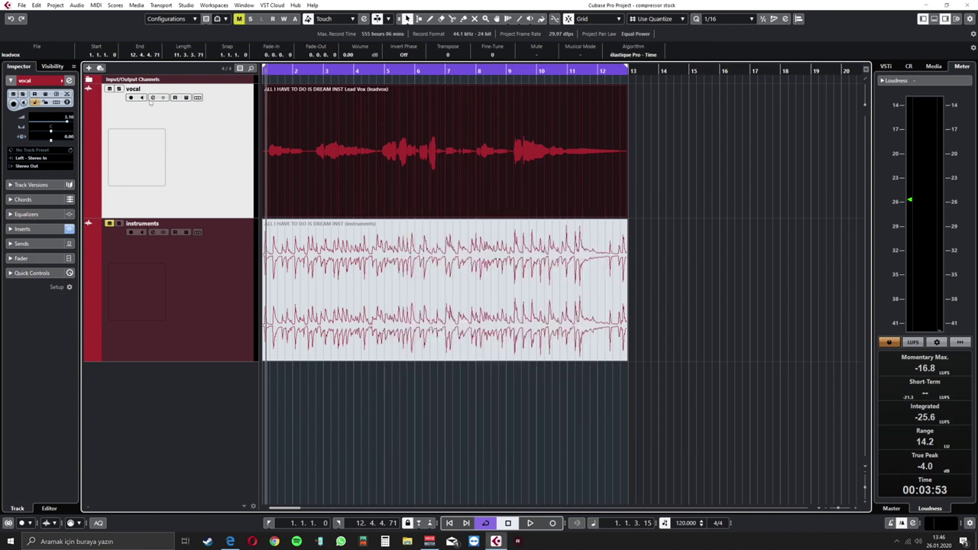
Open the vocal channel's inserts, and load MultibandExpander in the first insert slot of the instruments track
{"action": "left_click", "coordinate": [152, 97]}
{"action": "left_click", "coordinate": [340, 265]}
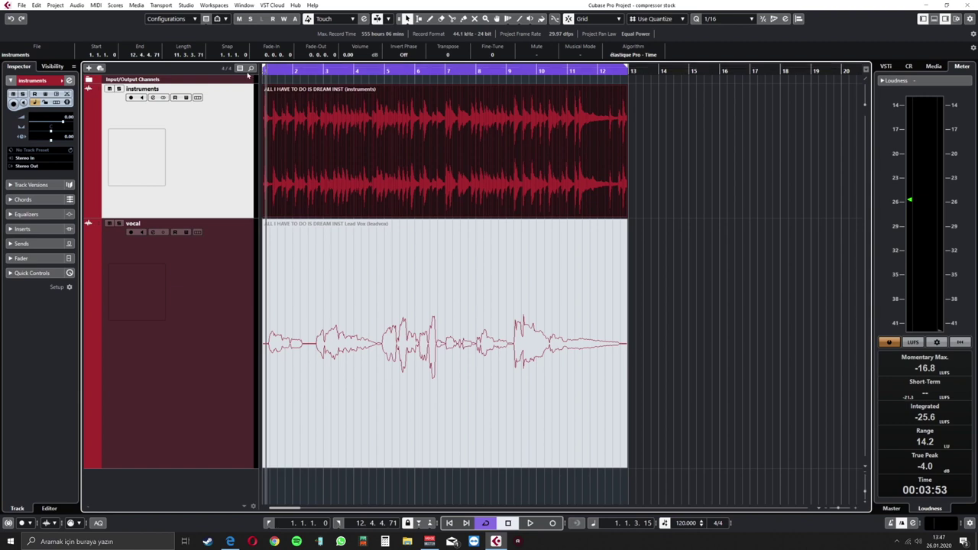
{"action": "left_click", "coordinate": [154, 97]}
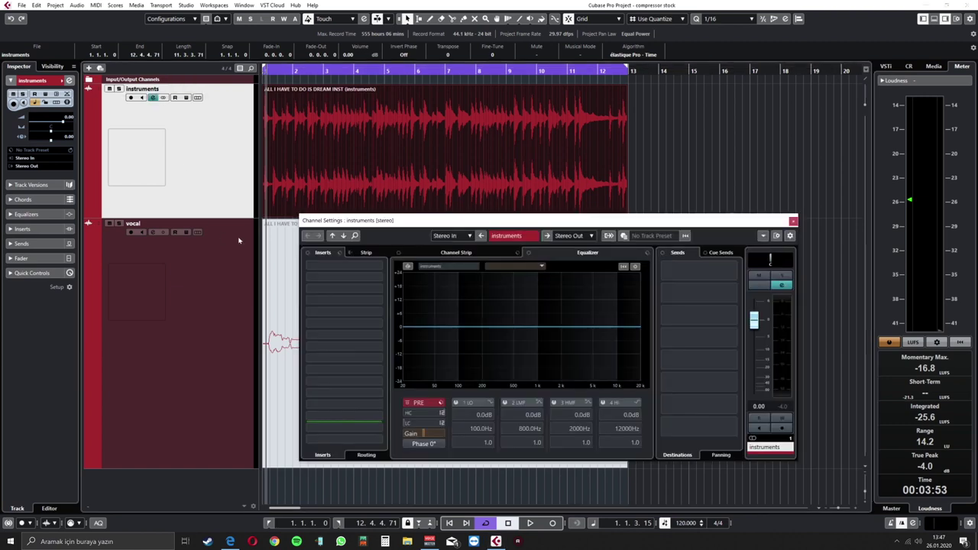
{"action": "left_click", "coordinate": [345, 266]}
{"action": "type", "text": "multi"}
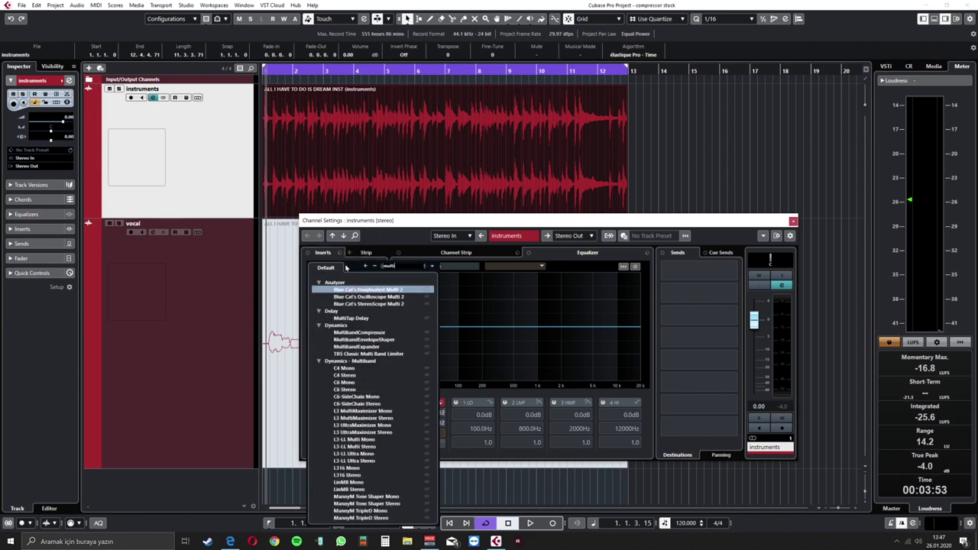
{"action": "left_click", "coordinate": [360, 347]}
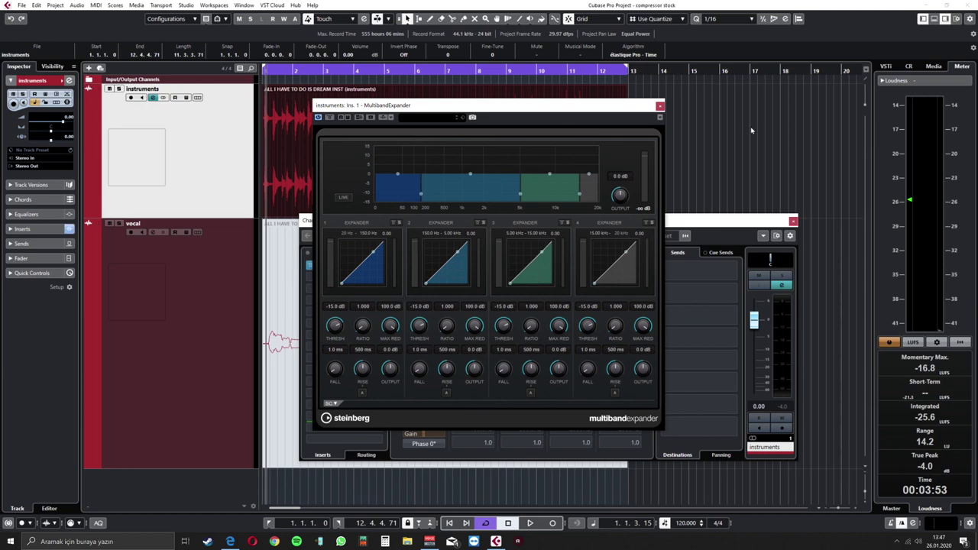
Close the instruments channel settings and move the MultibandExpander window below the instruments waveform
{"action": "left_click", "coordinate": [793, 222]}
{"action": "left_click_drag", "start_coordinate": [551, 106], "coordinate": [559, 228]}
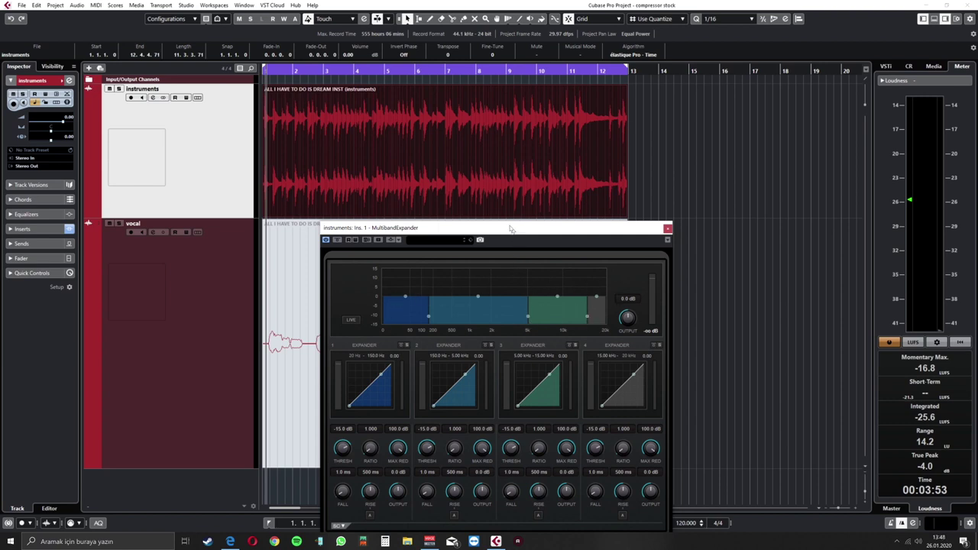
{"action": "left_click_drag", "start_coordinate": [512, 228], "coordinate": [488, 216]}
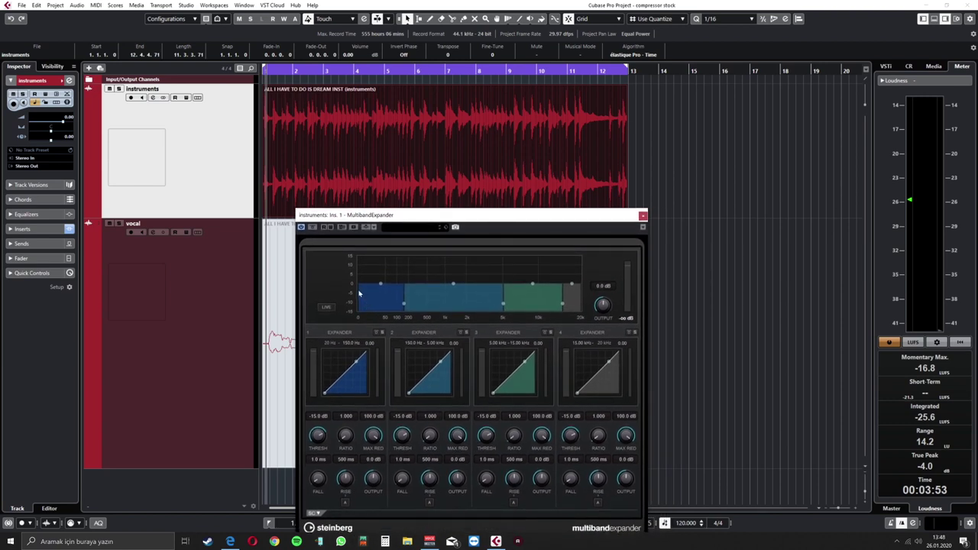
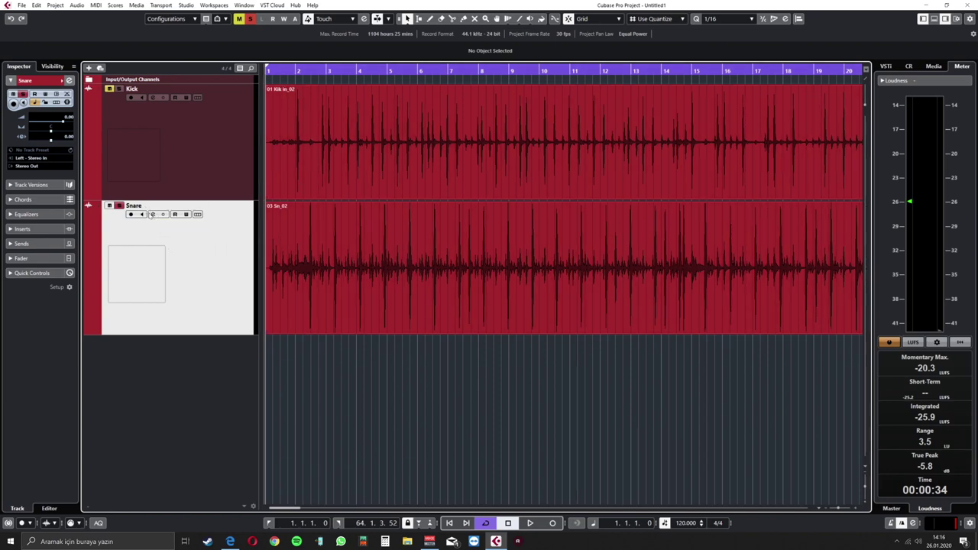
Load EnvelopeShaper in the first insert slot of the Snare track
{"action": "left_click", "coordinate": [153, 215]}
{"action": "left_click", "coordinate": [351, 268]}
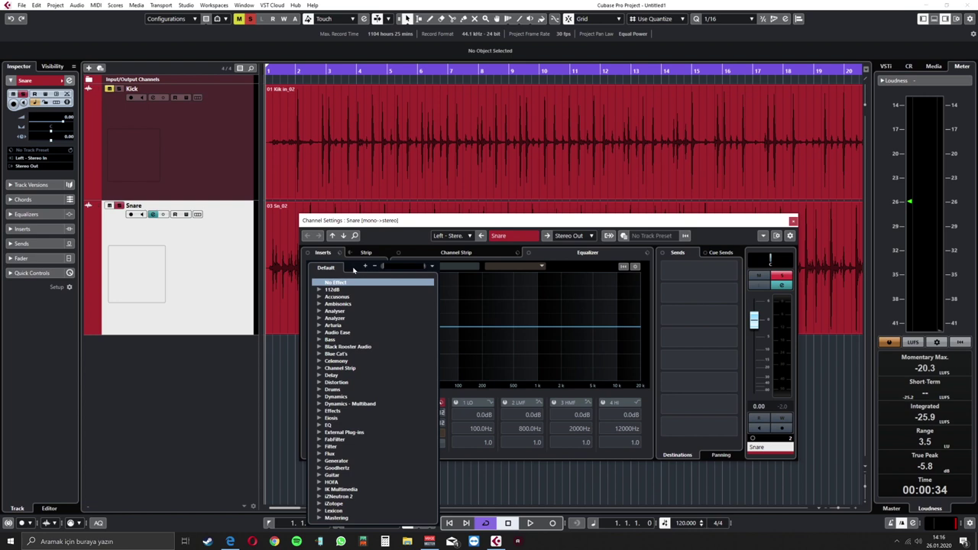
{"action": "type", "text": "e"}
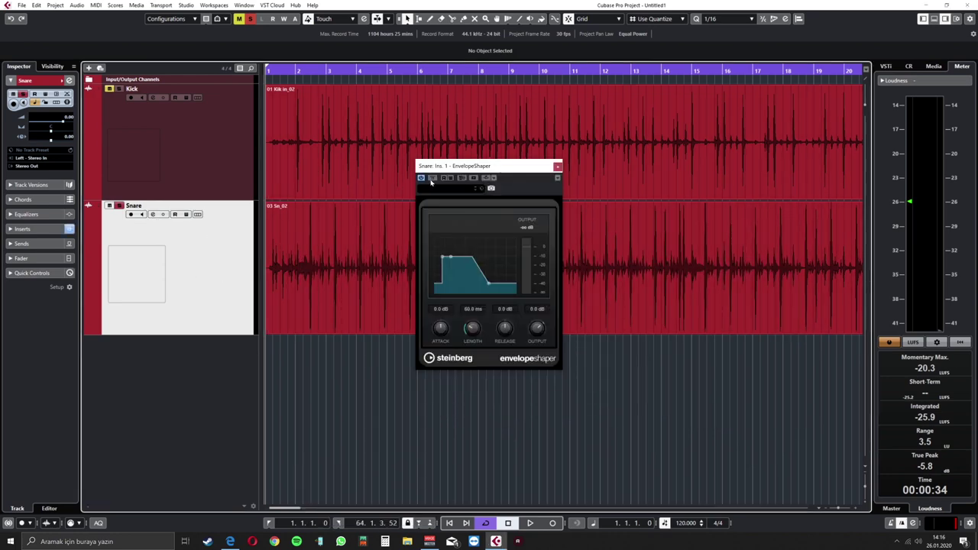
Play the snare with EnvelopeShaper bypassed, re-enable the effect during playback and stop
{"action": "left_click", "coordinate": [433, 178]}
{"action": "key", "text": "space"}
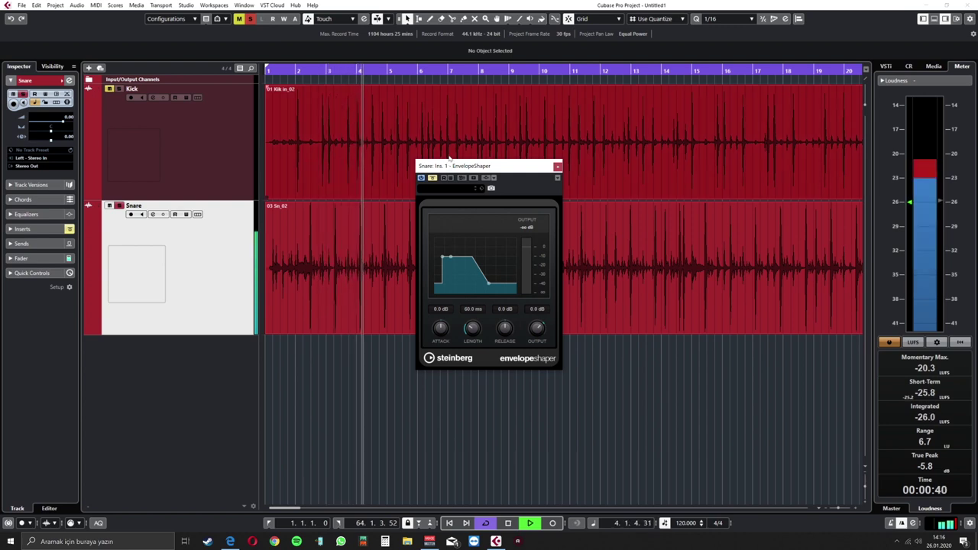
{"action": "key", "text": "space"}
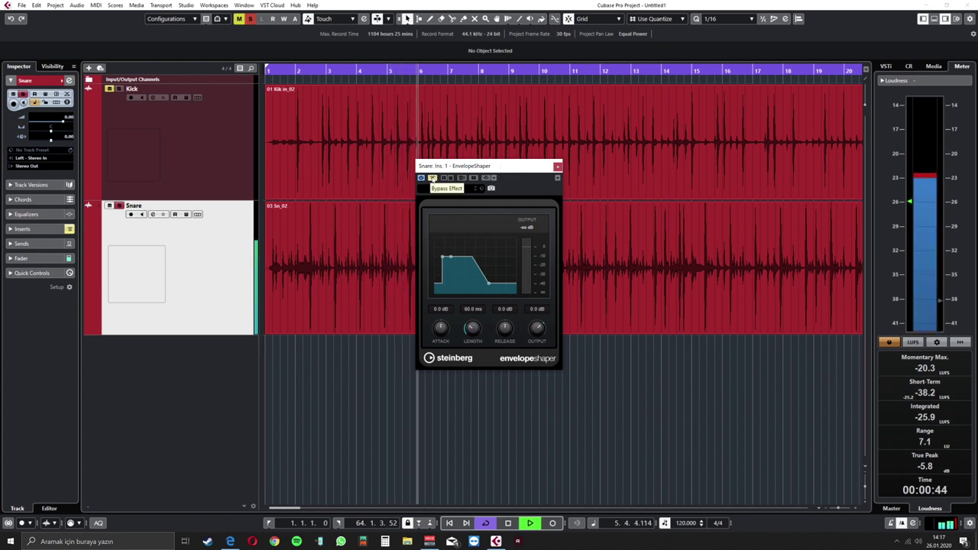
{"action": "left_click", "coordinate": [432, 178]}
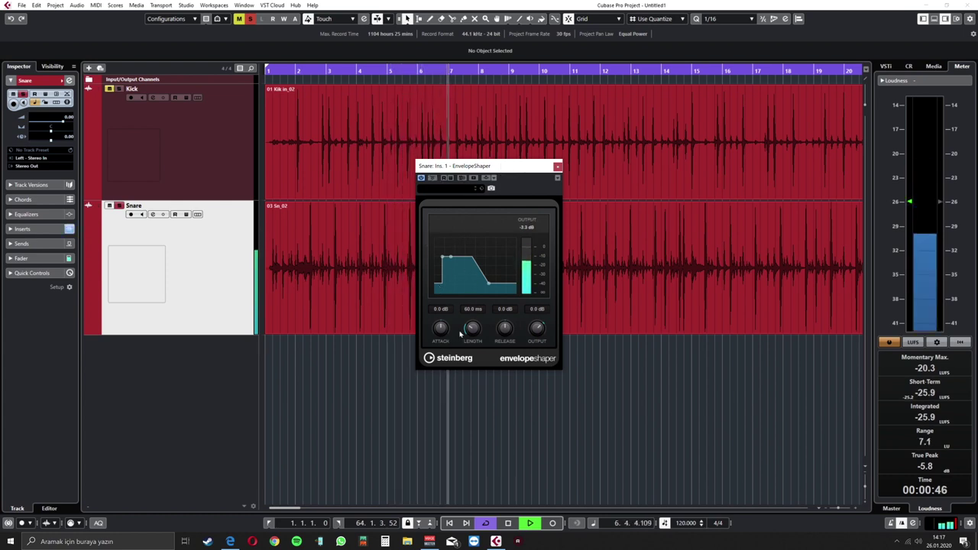
{"action": "key", "text": "space"}
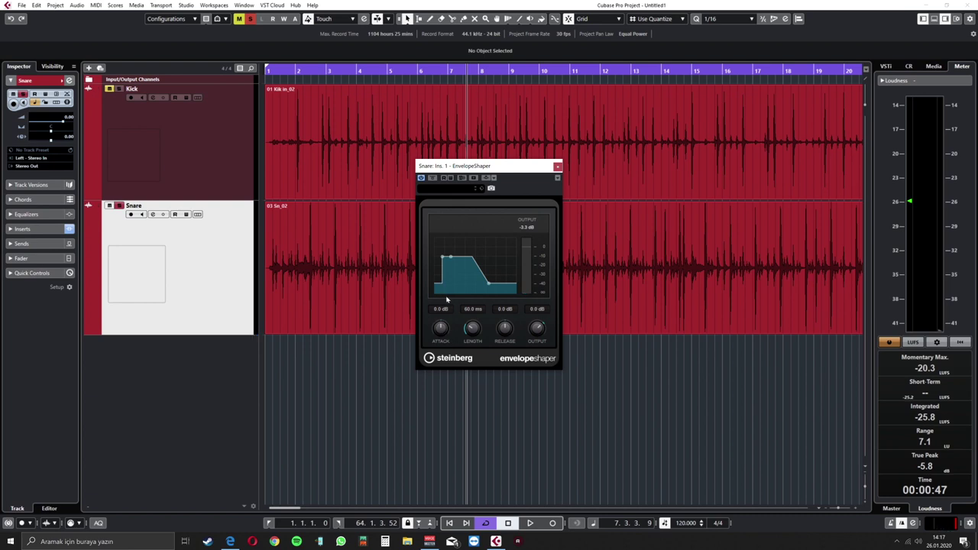
While the snare plays, raise EnvelopeShaper's attack to 11.8 dB and lower its output to -5.4 dB
{"action": "key", "text": "space"}
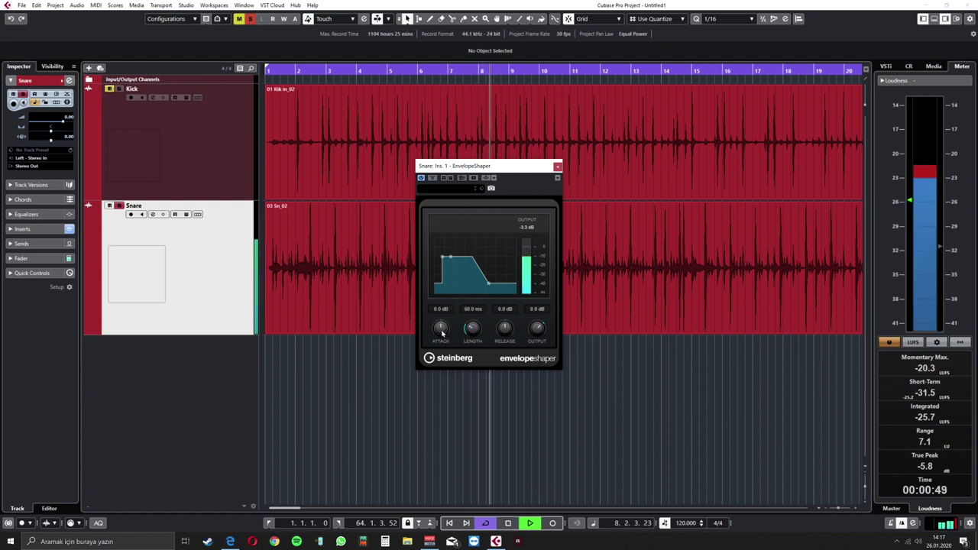
{"action": "left_click_drag", "start_coordinate": [442, 333], "coordinate": [442, 321]}
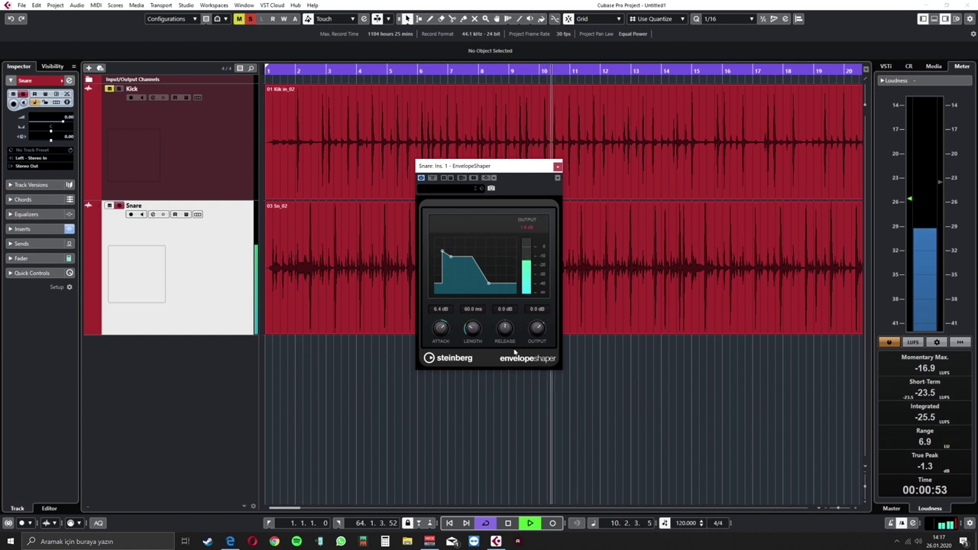
{"action": "left_click_drag", "start_coordinate": [536, 330], "coordinate": [535, 337]}
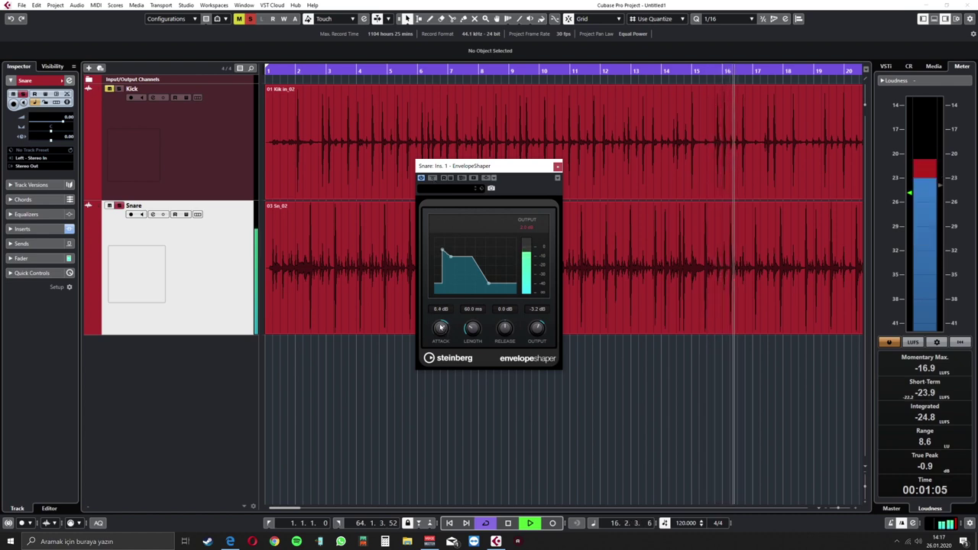
{"action": "left_click_drag", "start_coordinate": [441, 328], "coordinate": [443, 321]}
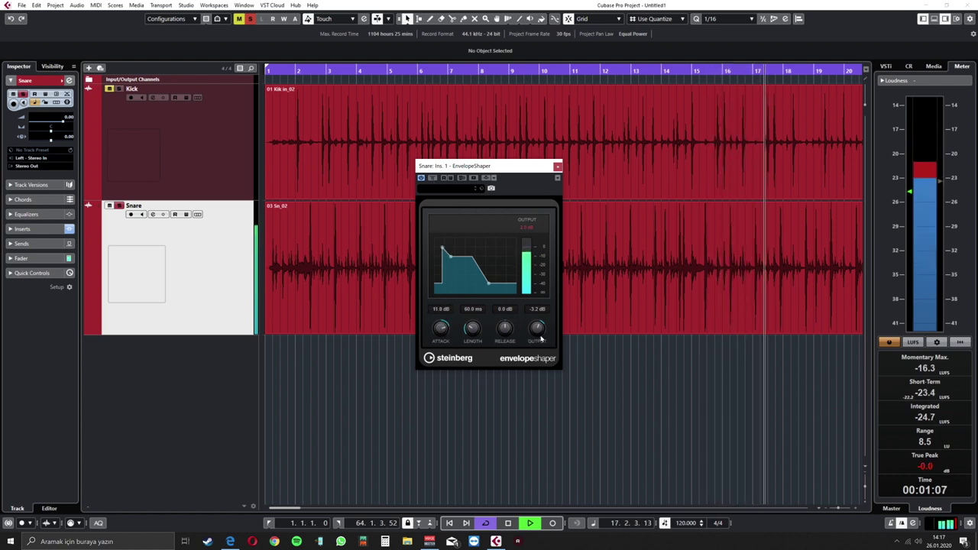
{"action": "left_click_drag", "start_coordinate": [541, 339], "coordinate": [537, 332]}
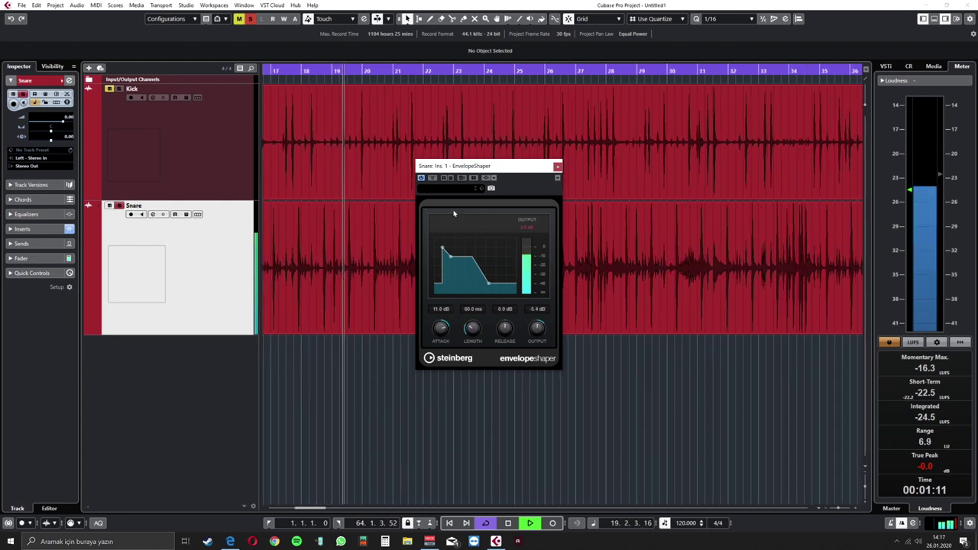
Compare the snare with EnvelopeShaper bypassed and active during playback, and stop with the effect on
{"action": "left_click", "coordinate": [432, 177]}
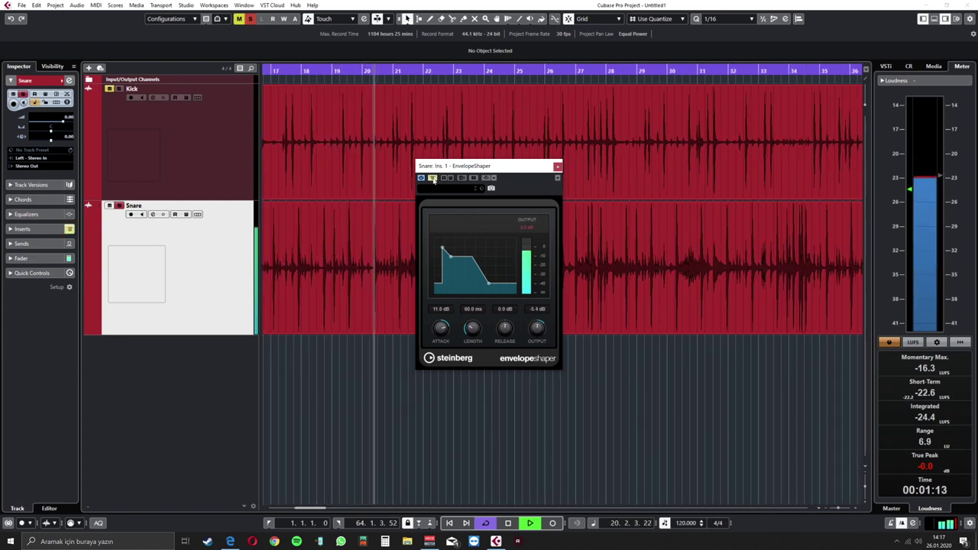
{"action": "left_click", "coordinate": [432, 178]}
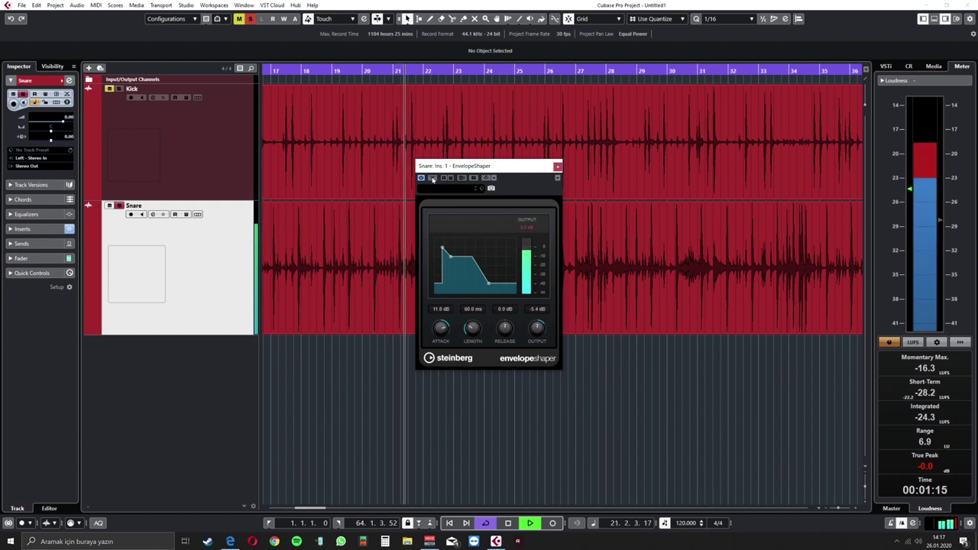
{"action": "key", "text": "space"}
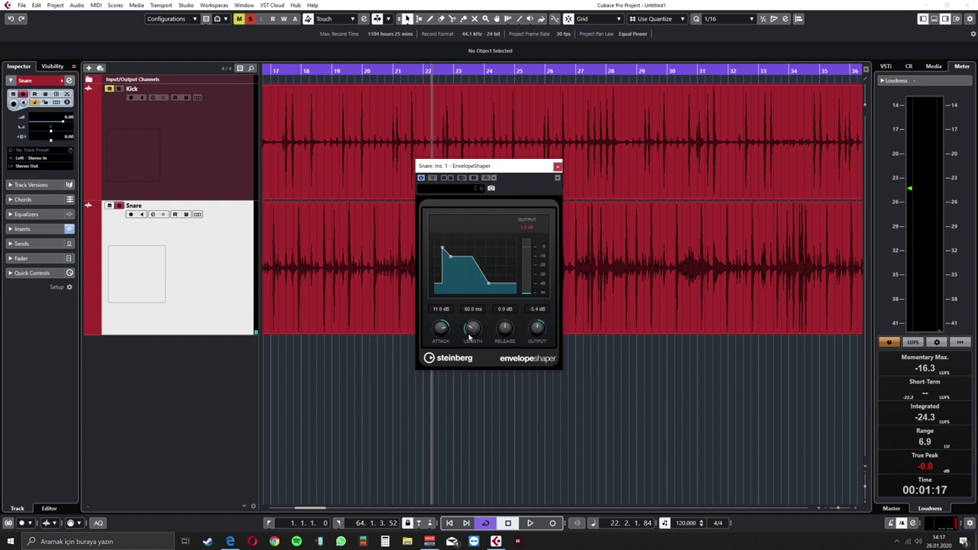
Resume snare playback, lengthen EnvelopeShaper's attack phase to 172.1 ms and stop
{"action": "key", "text": "space"}
{"action": "scroll", "coordinate": [471, 328], "scroll_direction": "up", "scroll_amount": 1}
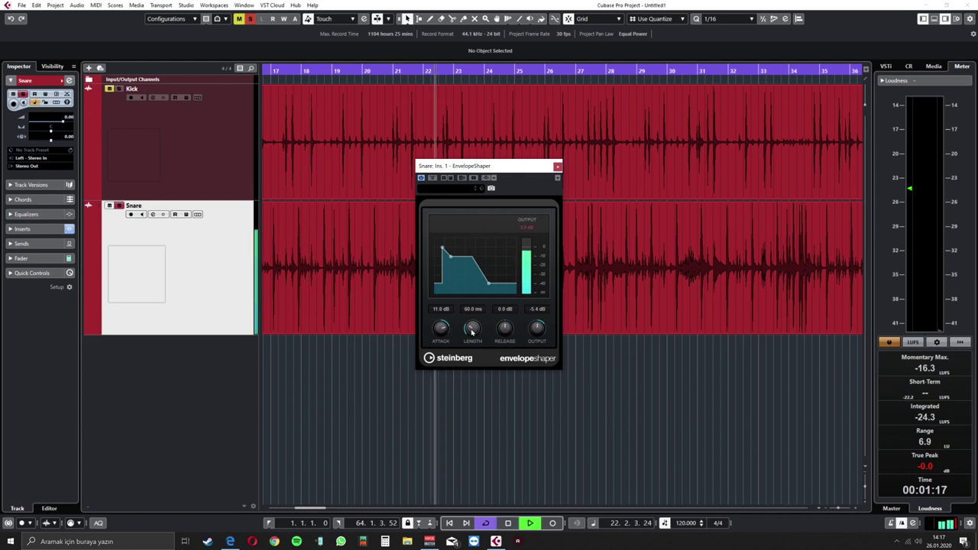
{"action": "left_click_drag", "start_coordinate": [471, 329], "coordinate": [480, 289]}
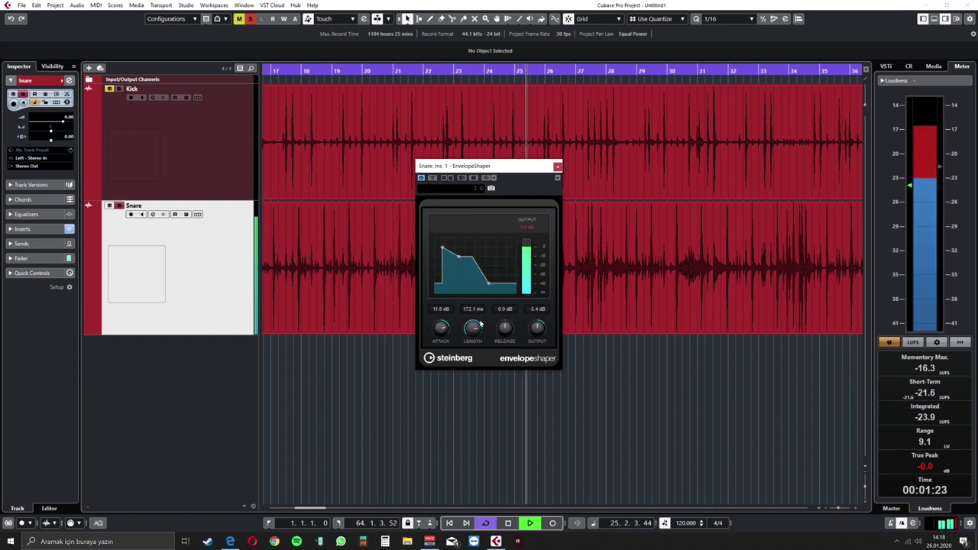
{"action": "key", "text": "space"}
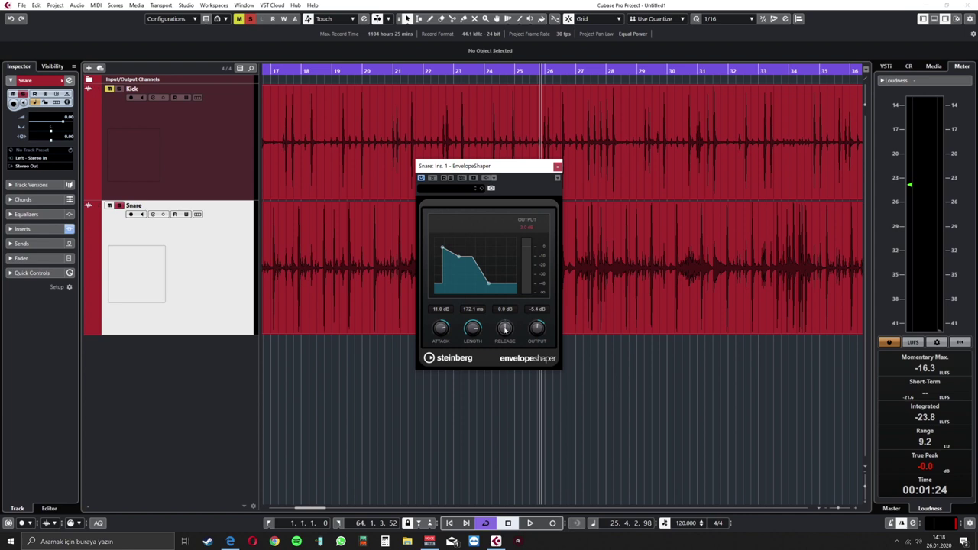
Audition the snare with EnvelopeShaper's release at -10.6 dB, and set the release to 18.2 dB during a second playback
{"action": "key", "text": "space"}
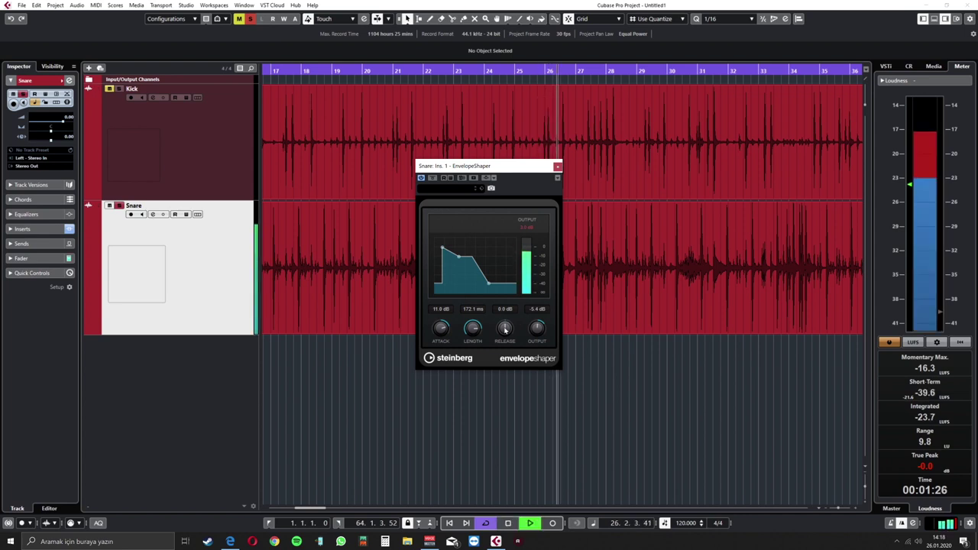
{"action": "left_click_drag", "start_coordinate": [504, 331], "coordinate": [503, 352]}
{"action": "key", "text": "space"}
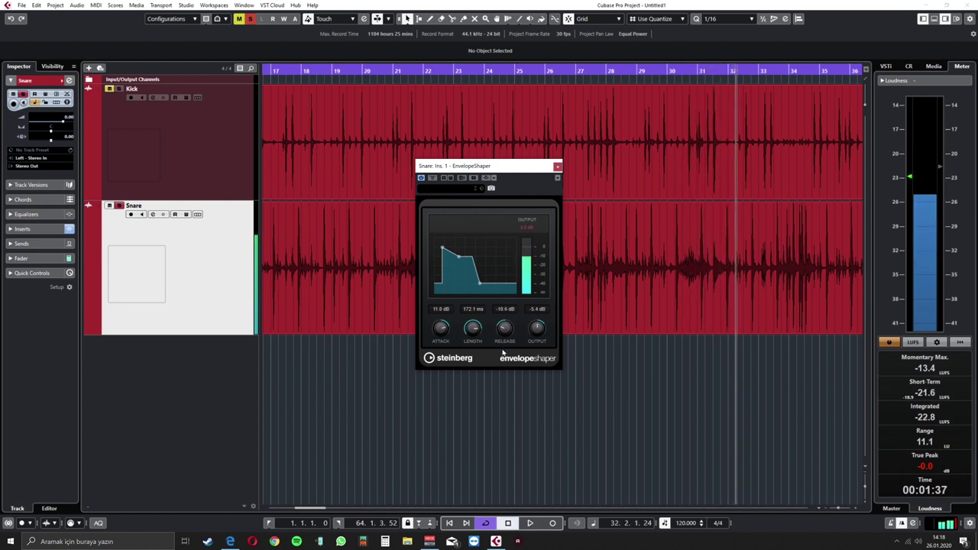
{"action": "key", "text": "space"}
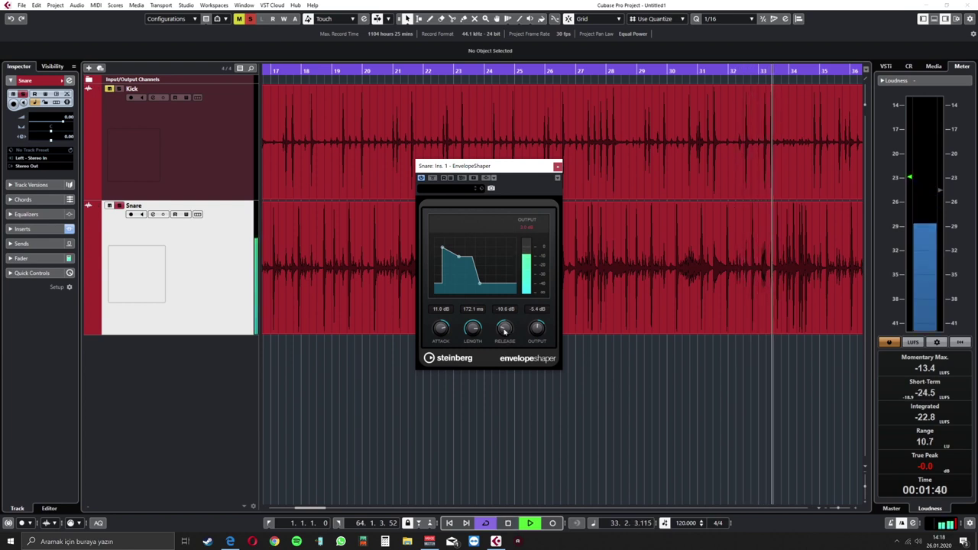
{"action": "left_click_drag", "start_coordinate": [505, 331], "coordinate": [511, 275]}
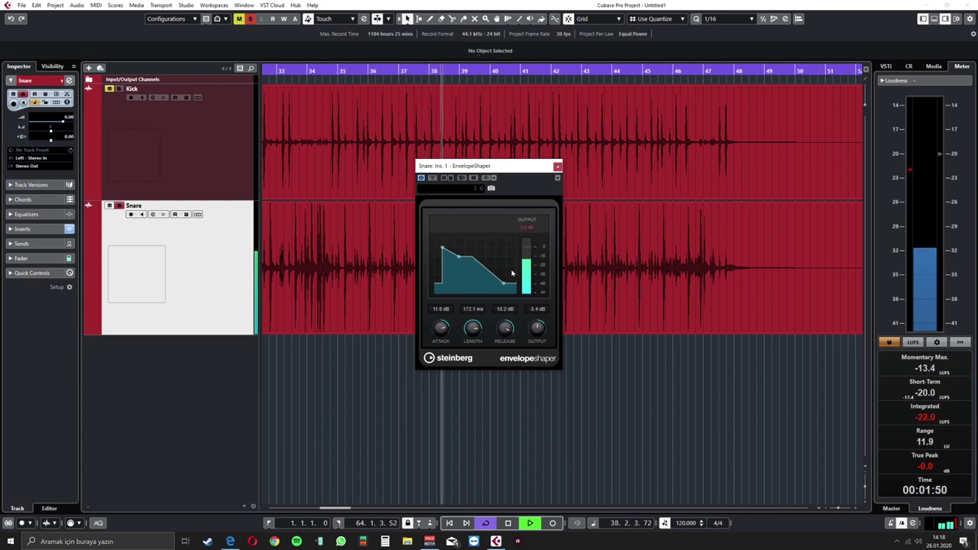
{"action": "key", "text": "space"}
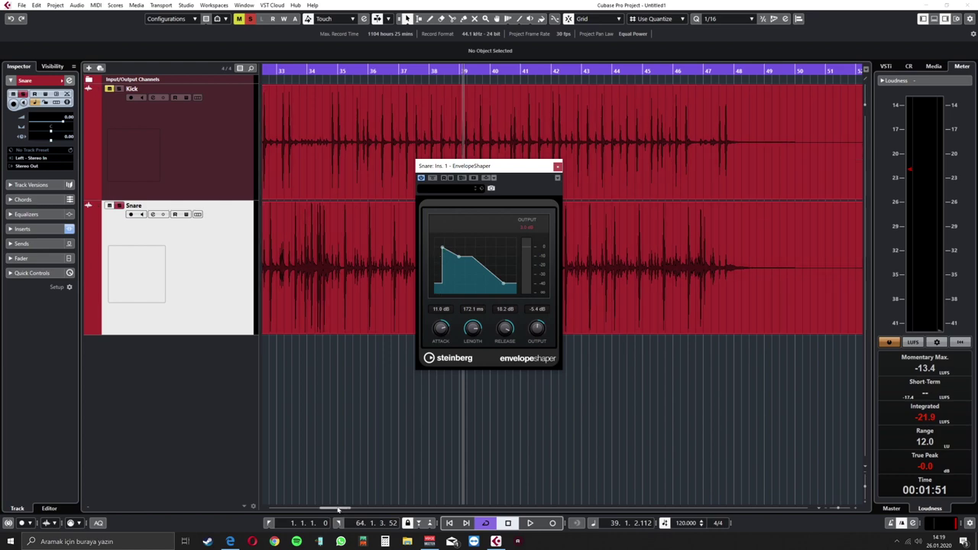
Play the snare from the start and set EnvelopeShaper's release to -0.2 dB, attack to -9.0 dB and output to -1.4 dB
{"action": "left_click_drag", "start_coordinate": [338, 509], "coordinate": [276, 507]}
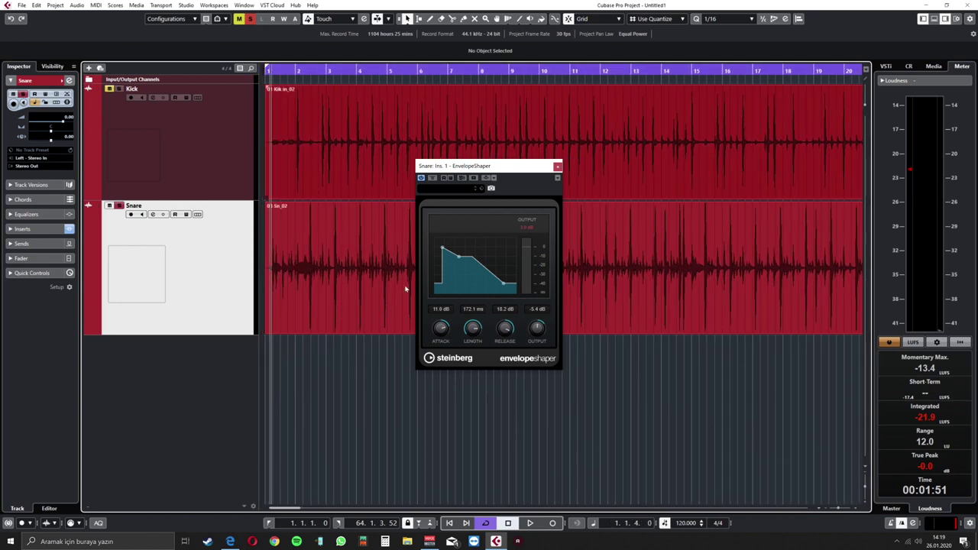
{"action": "left_click_drag", "start_coordinate": [504, 334], "coordinate": [503, 373]}
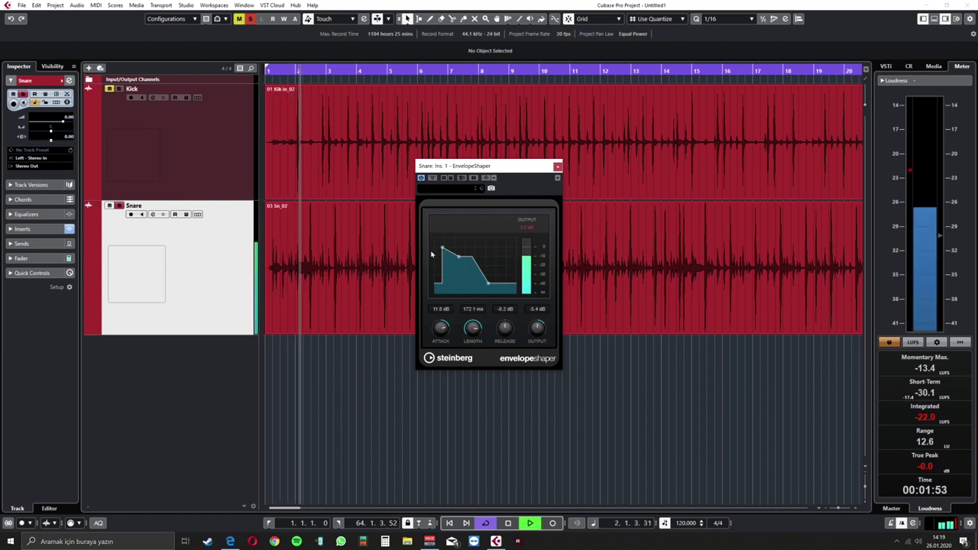
{"action": "left_click_drag", "start_coordinate": [441, 329], "coordinate": [438, 374]}
{"action": "left_click_drag", "start_coordinate": [538, 333], "coordinate": [538, 327]}
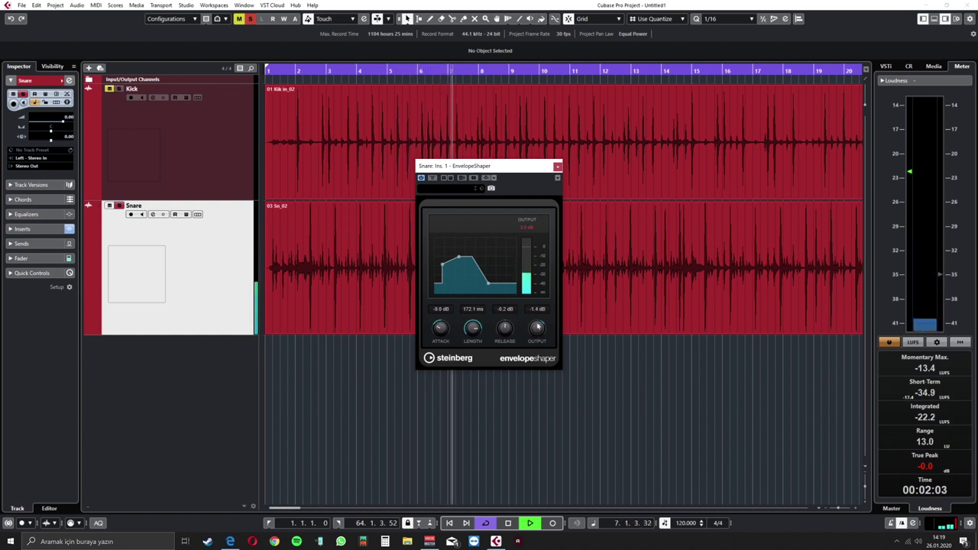
Pause and resume the snare playback, and raise EnvelopeShaper's attack to 3.6 dB while listening
{"action": "key", "text": "space"}
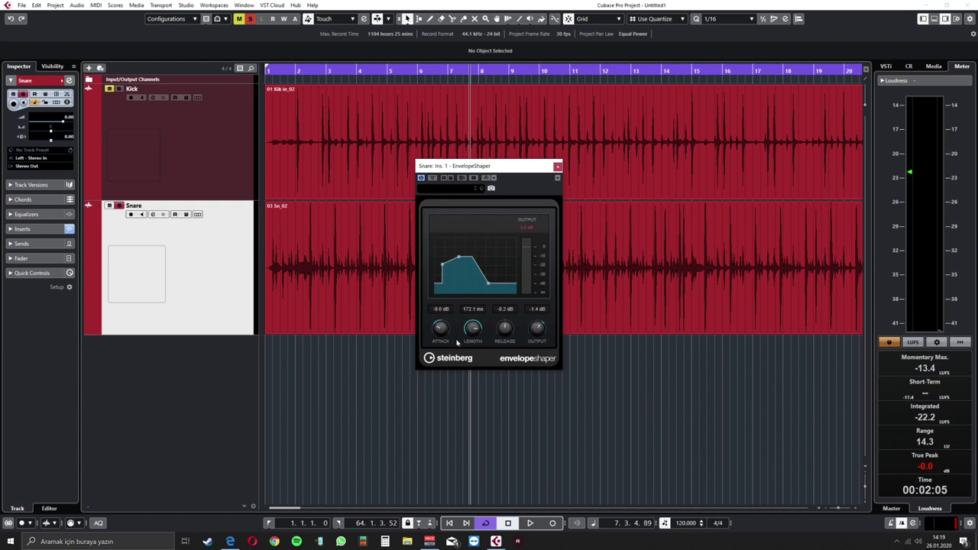
{"action": "key", "text": "space"}
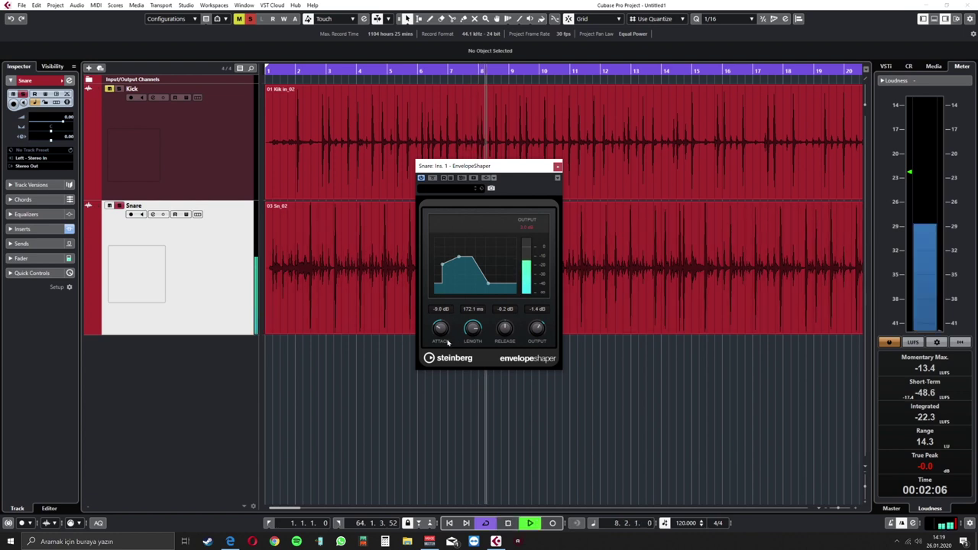
{"action": "left_click_drag", "start_coordinate": [438, 331], "coordinate": [440, 306]}
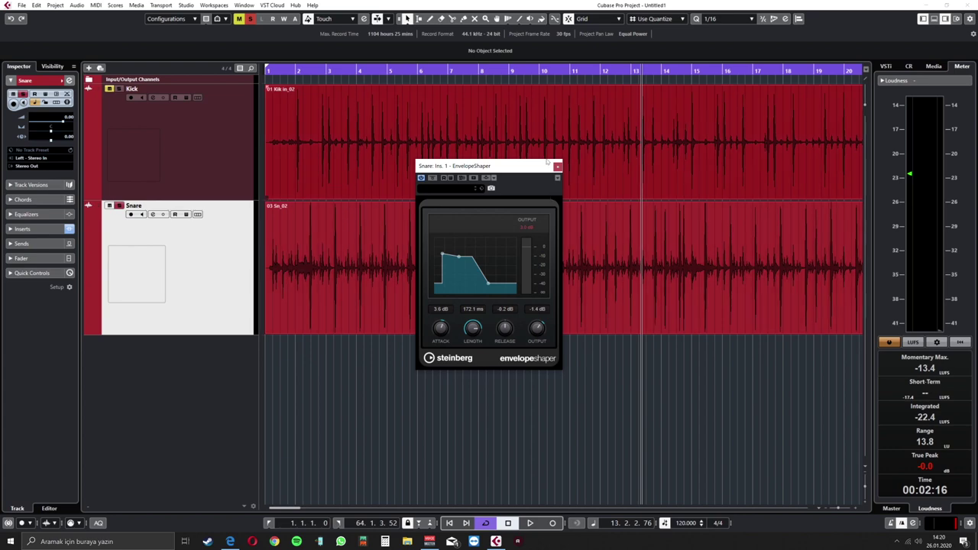
Replace EnvelopeShaper with MultibandEnvelopeShaper in the Snare channel's first insert, leaving only the new plug-in's window open
{"action": "left_click", "coordinate": [557, 166]}
{"action": "left_click", "coordinate": [154, 214]}
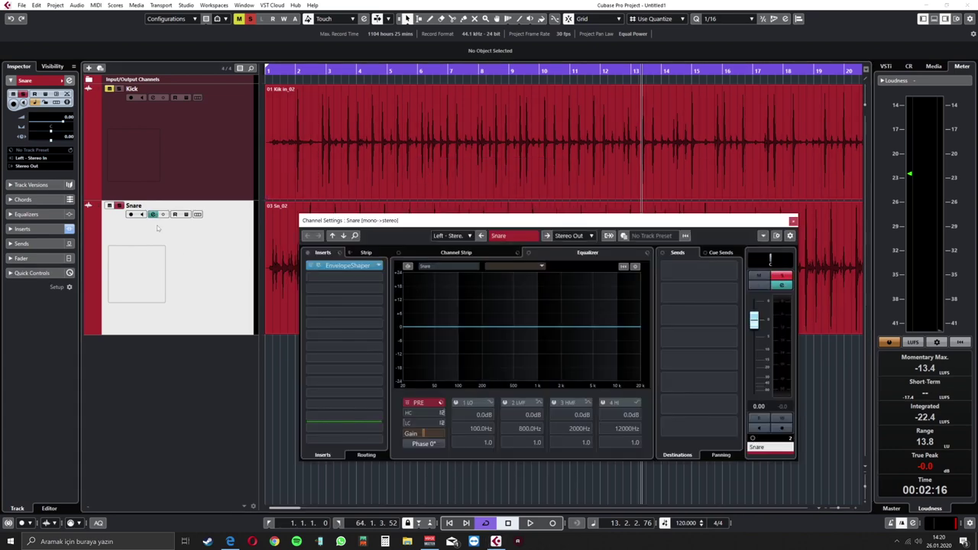
{"action": "left_click", "coordinate": [383, 268]}
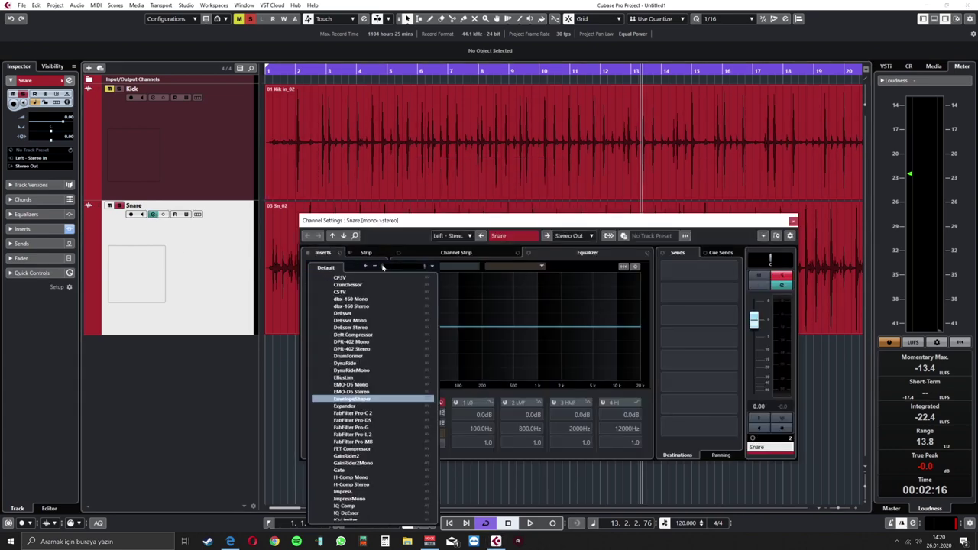
{"action": "scroll", "coordinate": [373, 357], "scroll_direction": "down", "scroll_amount": 10}
{"action": "left_click", "coordinate": [373, 356]}
{"action": "left_click", "coordinate": [793, 221]}
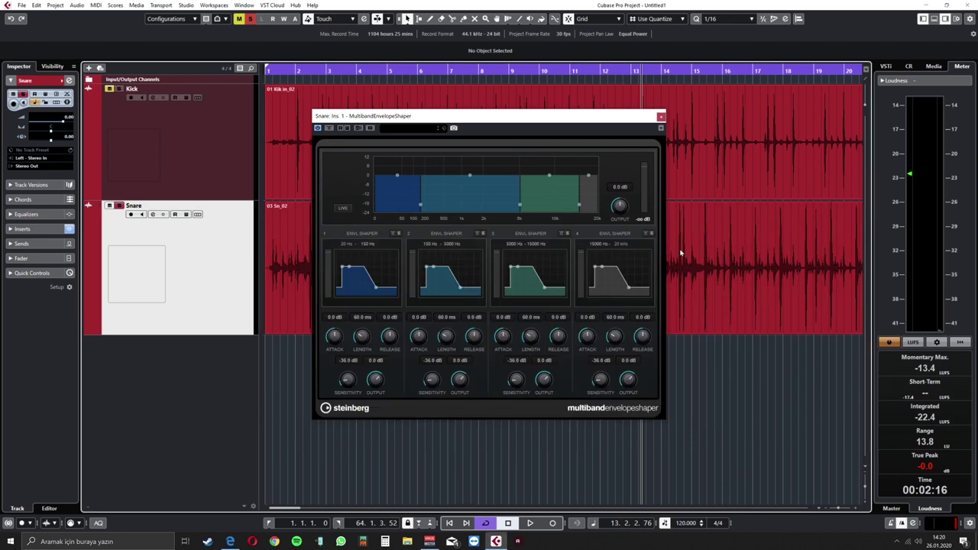